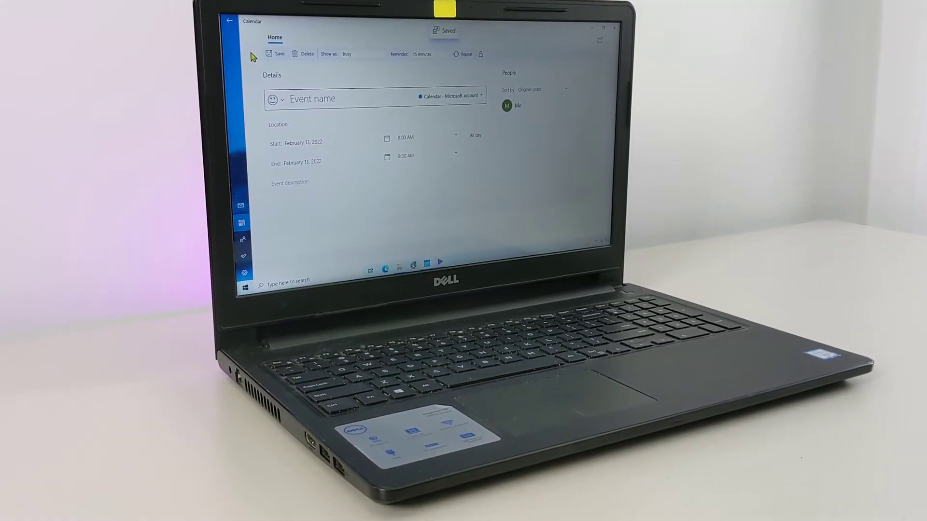
type("Renee Birthday Dinner")
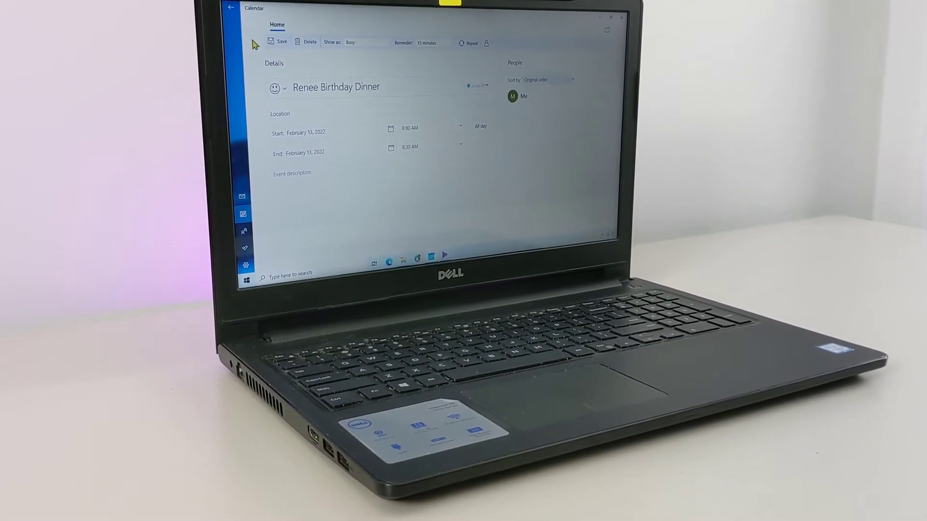
Enter February 16, 2022 and 8:00 PM as the birthday dinner event's start date and time
key("Tab")
key("Tab")
type("February 16, 2022")
key("Tab")
type("8:00 PM")
key("Tab")
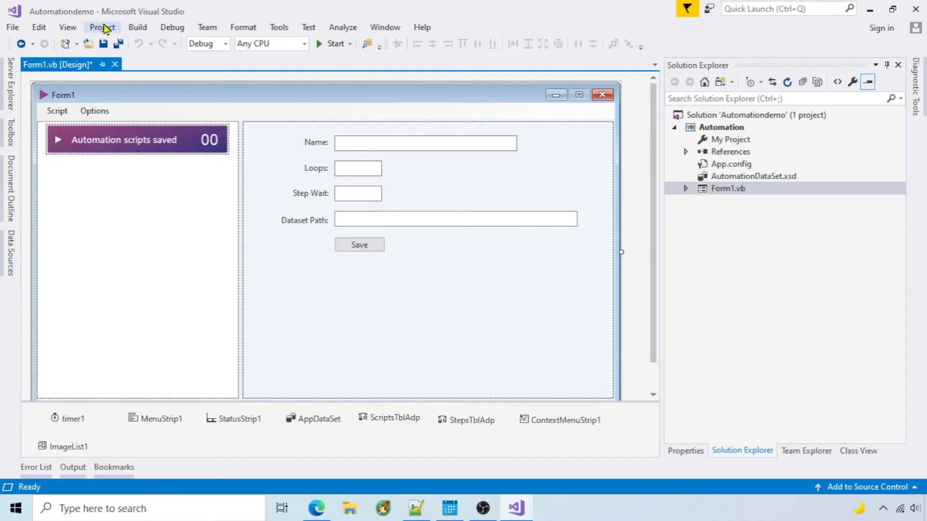
Add a new module named Robot.vb to the project
left_click(103, 29)
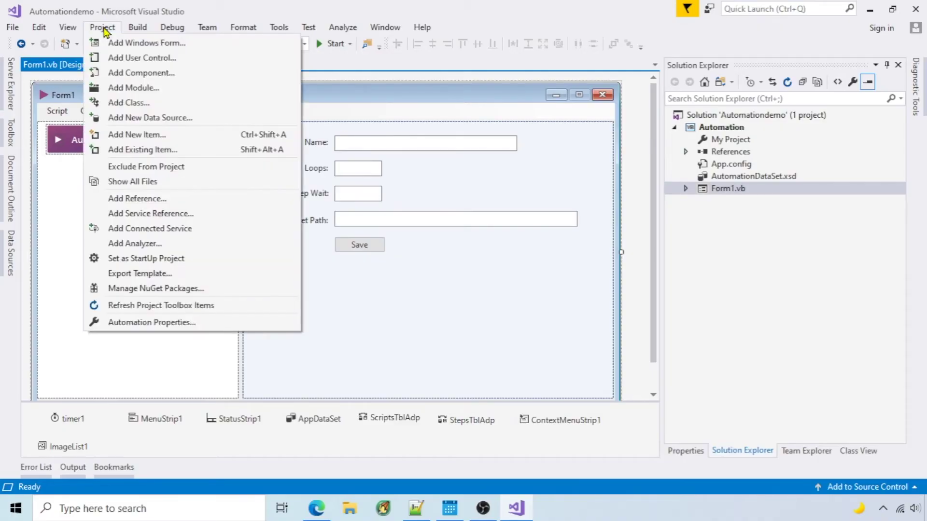
left_click(176, 88)
key("BackSpace")
type("Robot.vb")
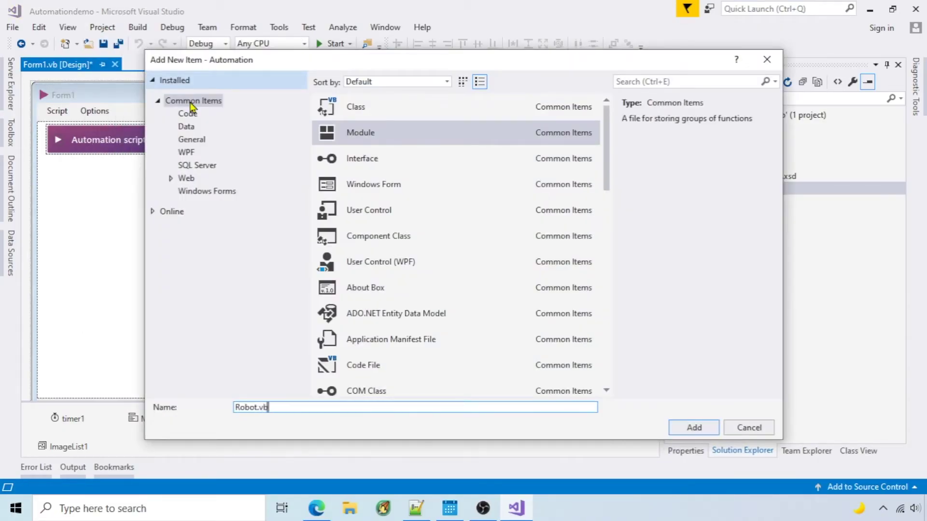
left_click(694, 428)
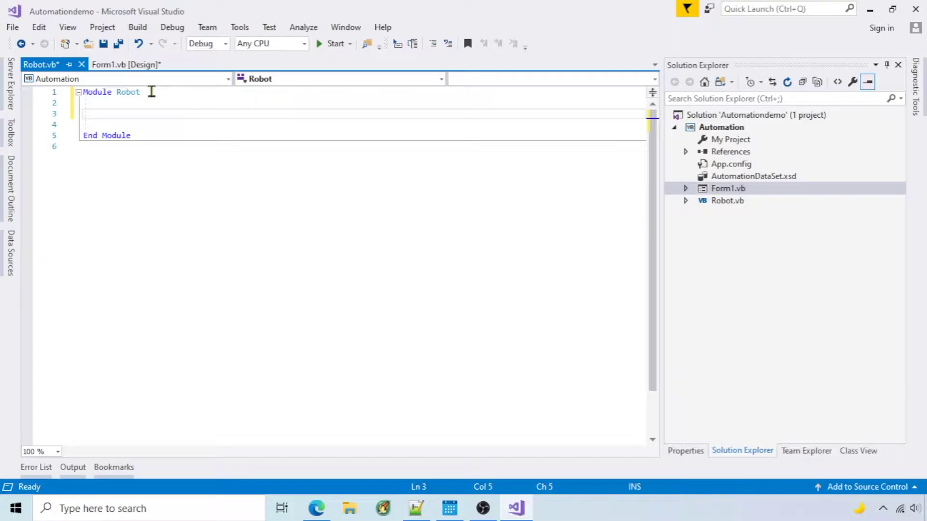
Paste the GetActiveWindowTitle code into the Robot module and start the build
type("Private Declare Function GetForegroundWindow Lib \"user32\" () As IntPtr      Private Declare Auto Function GetWindowText Lib \"user32\" (ByVal hWnd As System.IntPtr,                                                               ByVal lpString As System.Text.StringBuilder,                                                               ByVal cch As Integer) As Integer      Public Function GetActiveWindowTitle() As String          Dim title As New System.Text.StringBuilder(256)         Dim hWnd As IntPtr = GetForegroundWindow()         GetWindowText(hWnd, title, title.Capacity)         Return title.ToString      End Function")
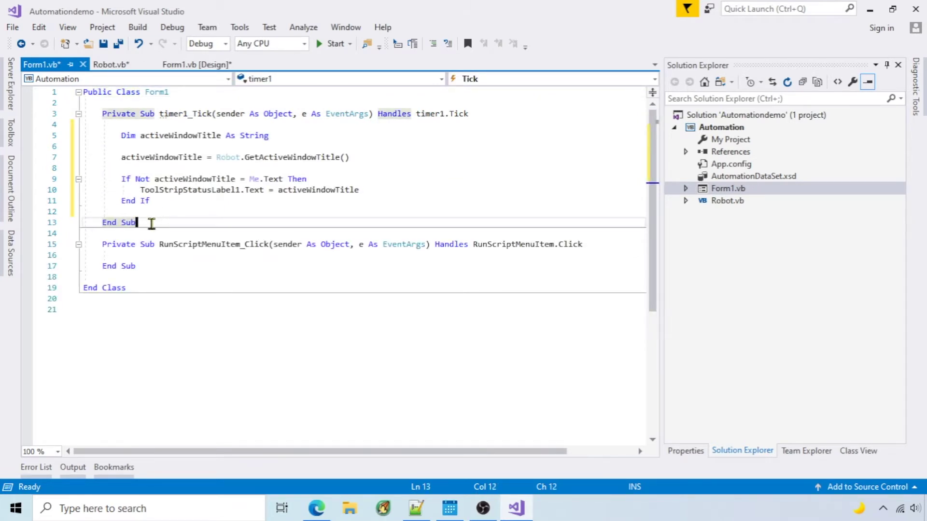
left_click(330, 44)
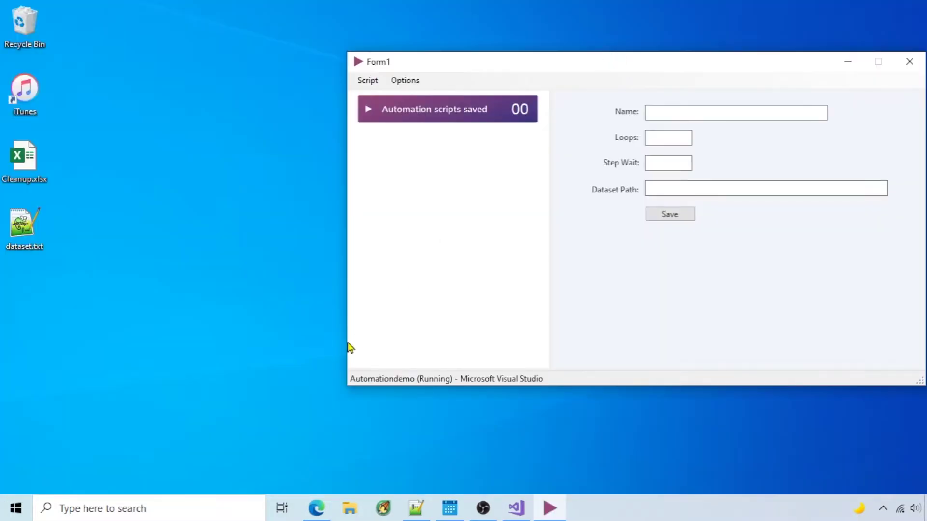
Test the title display on Edge's Beijing 2022 tab and Calendar, then add the WaitForWindow code and rerun
left_click(313, 505)
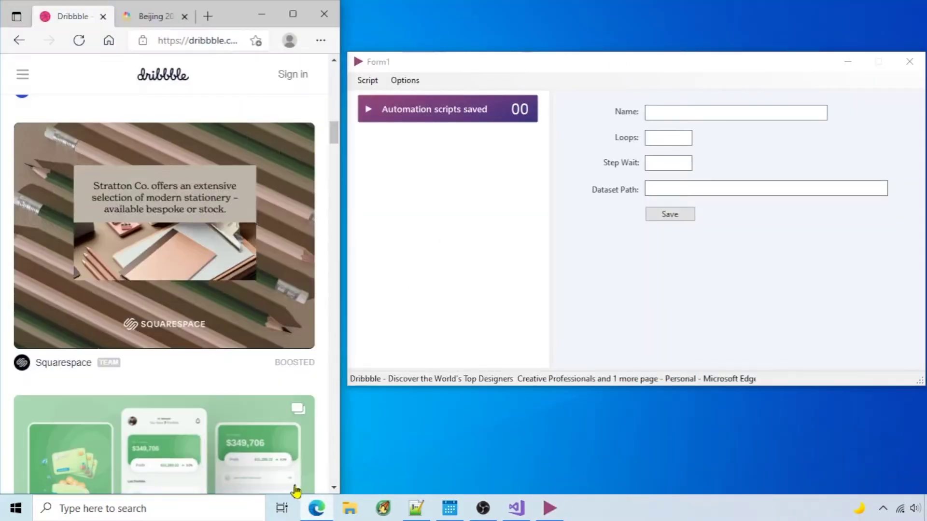
left_click(155, 18)
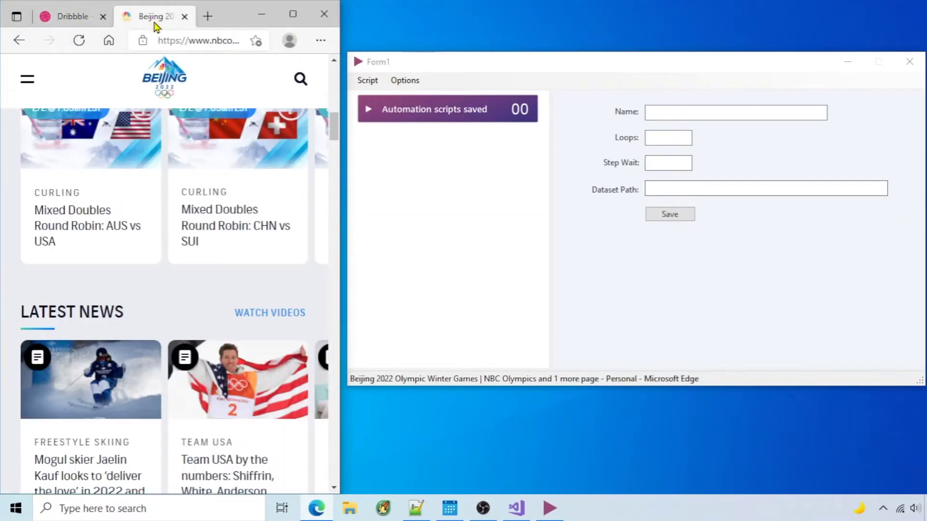
left_click(449, 508)
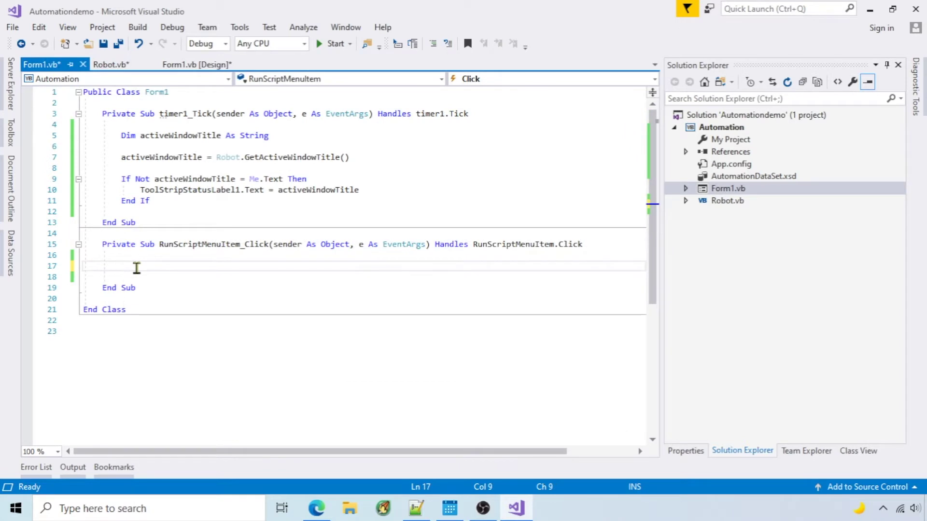
type("Dim result As Integer          Me.SendToBack()         result = Robot.WaitForWindow(\"Calendar\", 3)         Me.Activate()          If result = 0 Then             MsgBox(\"Found Calendar\")         Else             MsgBox(\"Timed Out\")         End If")
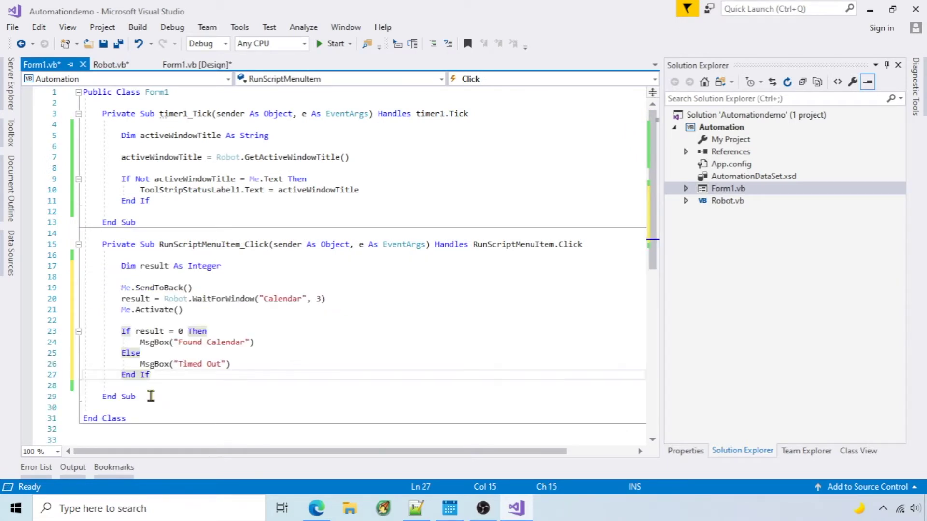
left_click(336, 44)
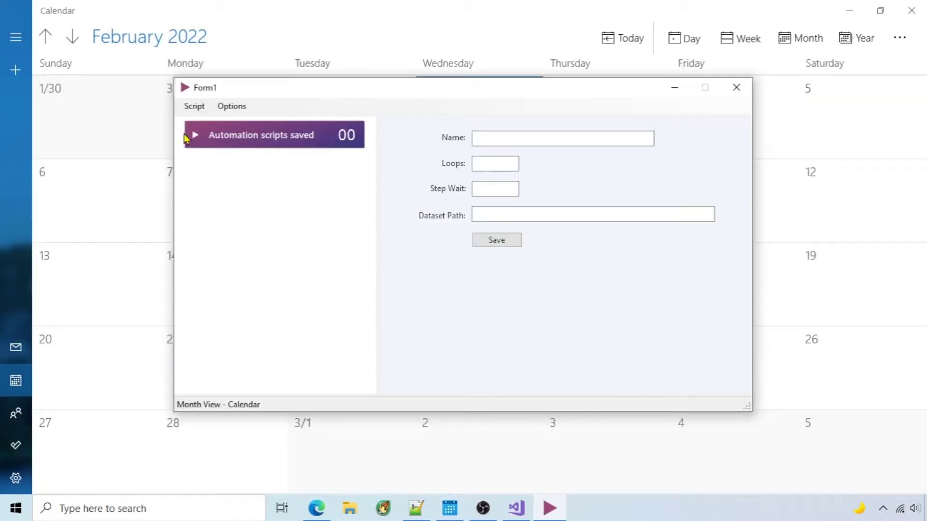
Run Script twice: dismiss the Found Calendar message, then run again to get Timed Out
left_click(191, 107)
left_click(247, 211)
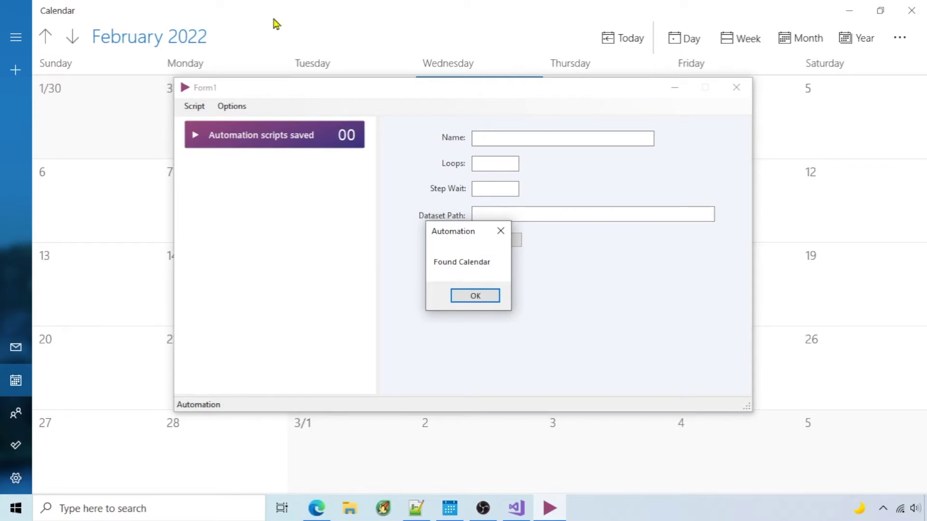
left_click(473, 297)
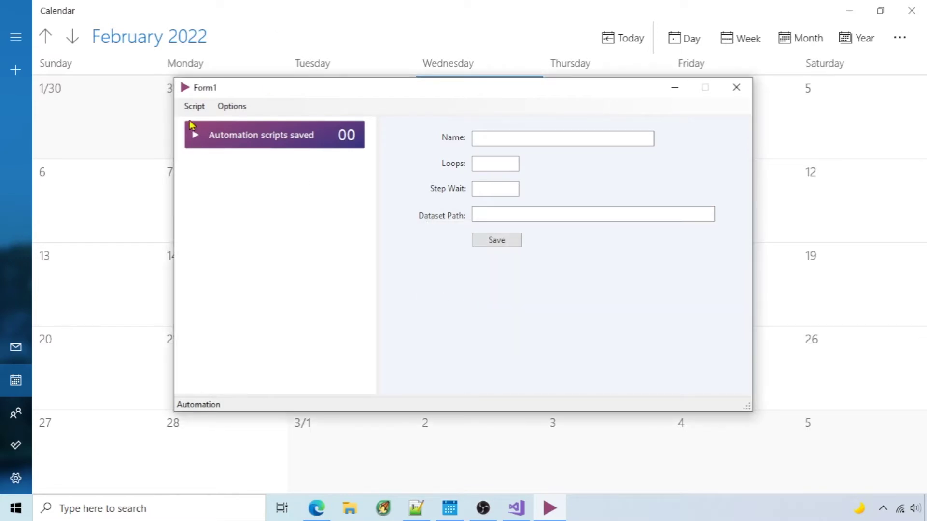
left_click(192, 107)
left_click(248, 208)
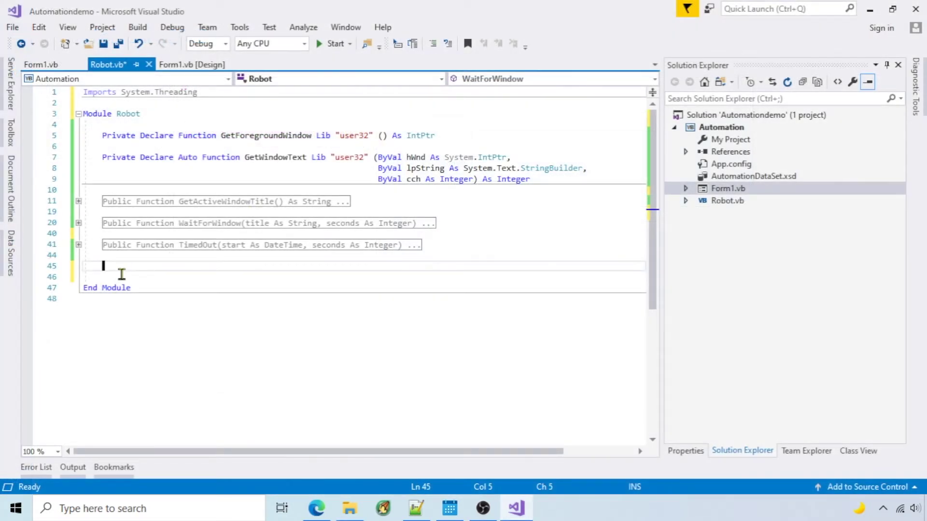
Paste the Wait and Type subs into Robot.vb and check the regex special characters
type("Public Sub Wait(seconds As Double)         Thread.Sleep(1000 * seconds)     End Sub")
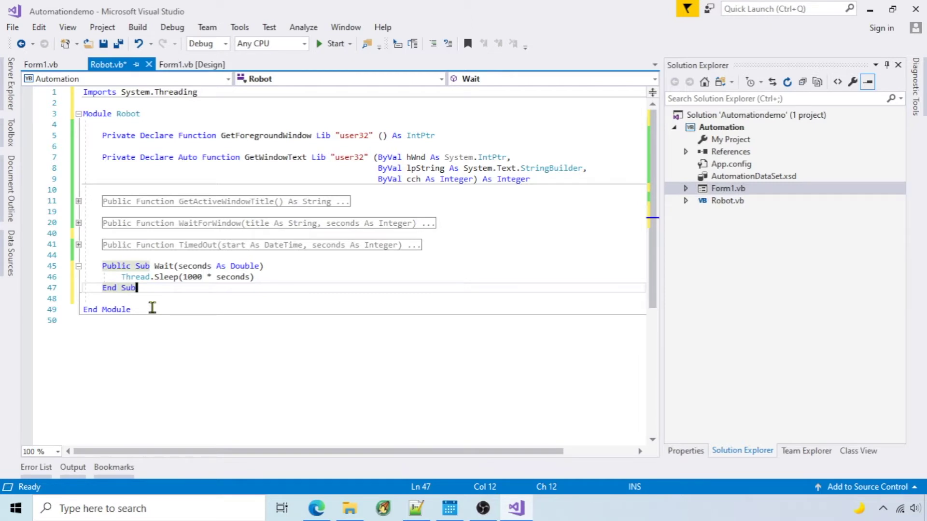
key("Return")
key("Return")
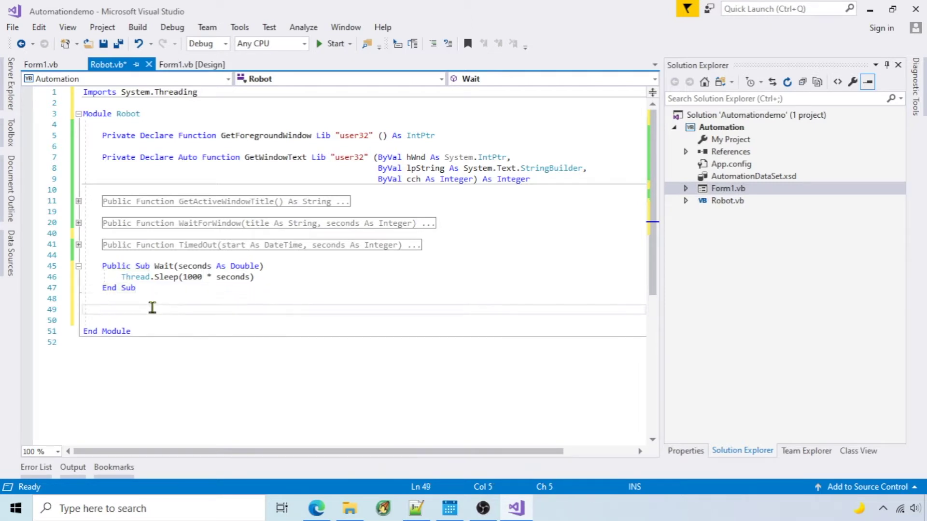
type("Public Sub Type(str As String, count As Integer)          str = Regex.Replace(str, \"[+^%~(){}]\", \"{$0}\")          For i = 1 To count             SendKeys.SendWait(str)         Next      End Sub")
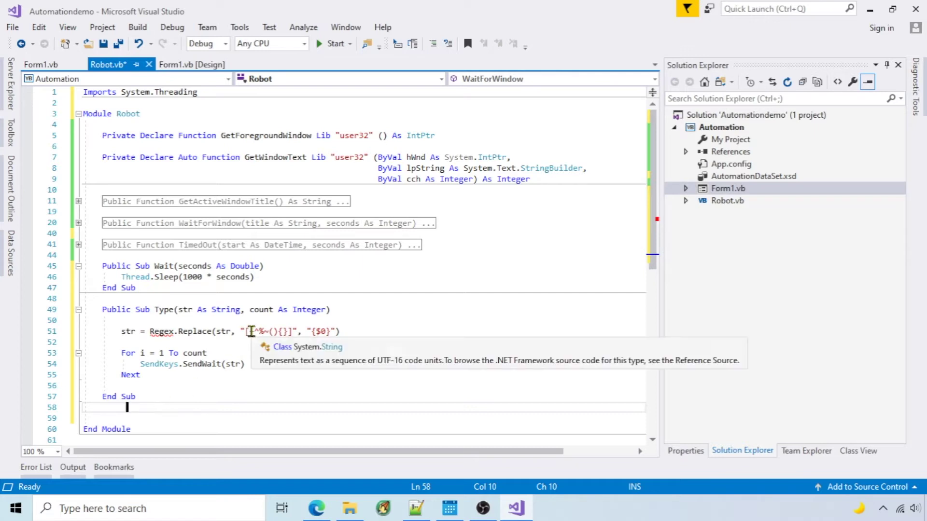
mouse_move(250, 331)
left_mouse_down()
mouse_move(300, 335)
mouse_move(291, 332)
left_mouse_up()
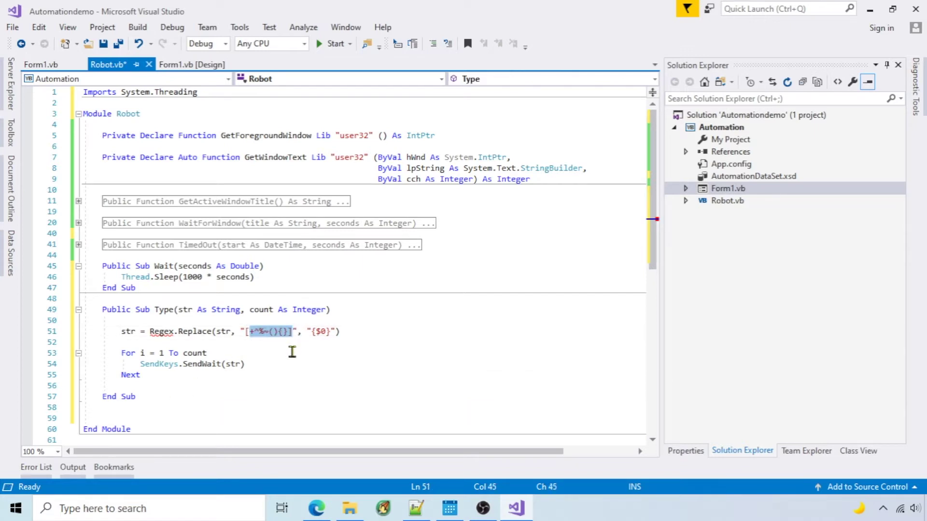
Add Imports System.Text.RegularExpressions below the first import line
left_click(208, 92)
key("Return")
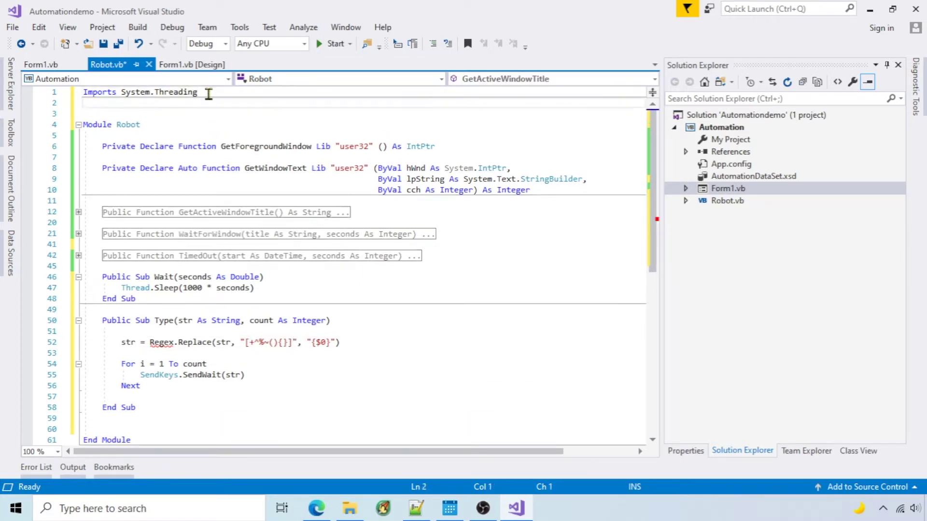
type("Imports System.Text.RegularExpressions")
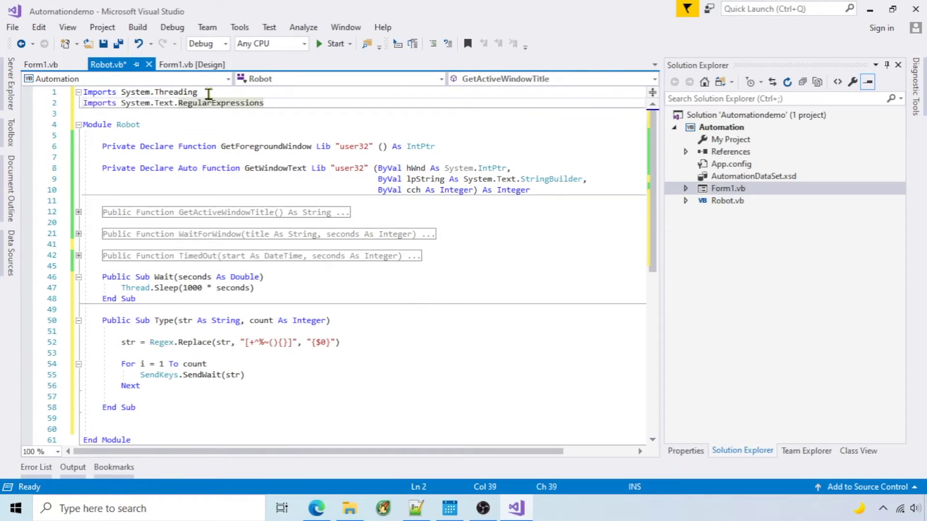
Collapse the Wait and Type subs and paste the Press*Key subs before End Module
left_click(78, 276)
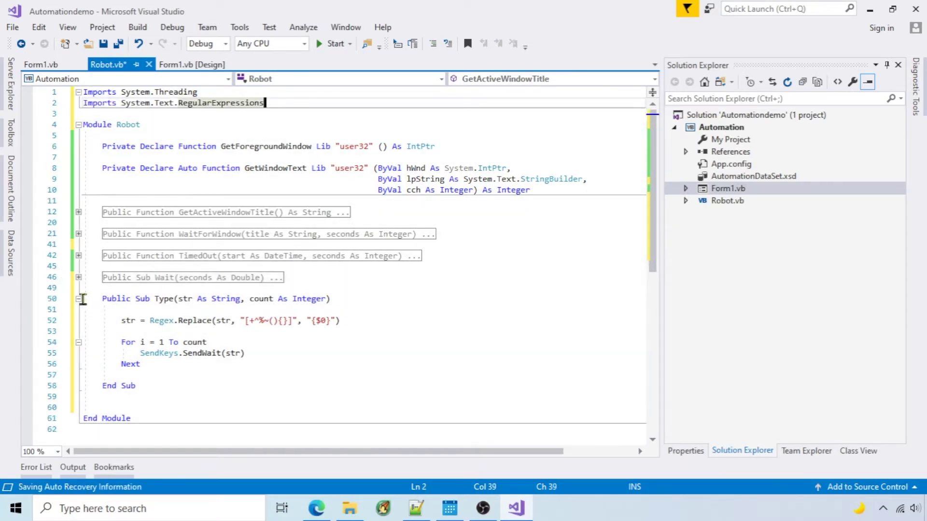
left_click(78, 298)
left_click(289, 319)
key("ctrl+v")
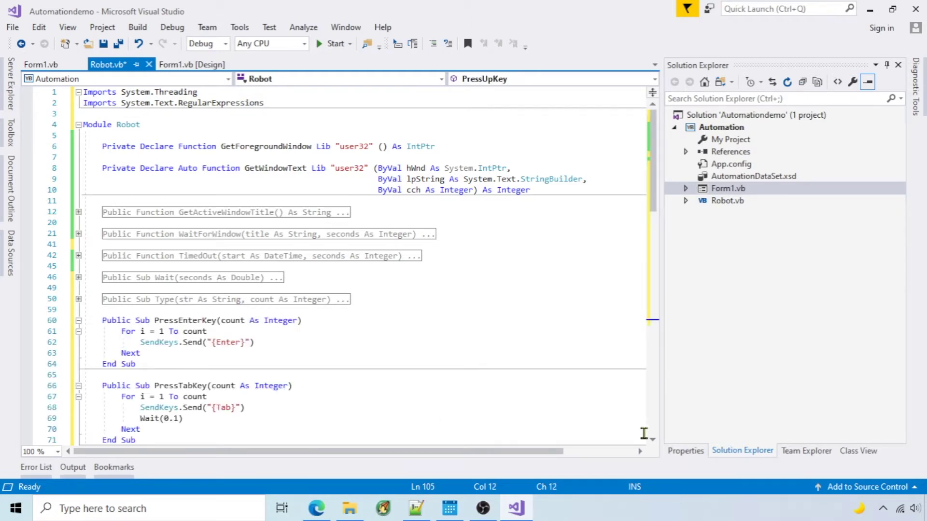
scroll(644, 433, "down", 2)
scroll(645, 437, "down", 2)
scroll(649, 441, "down", 2)
scroll(654, 445, "down", 2)
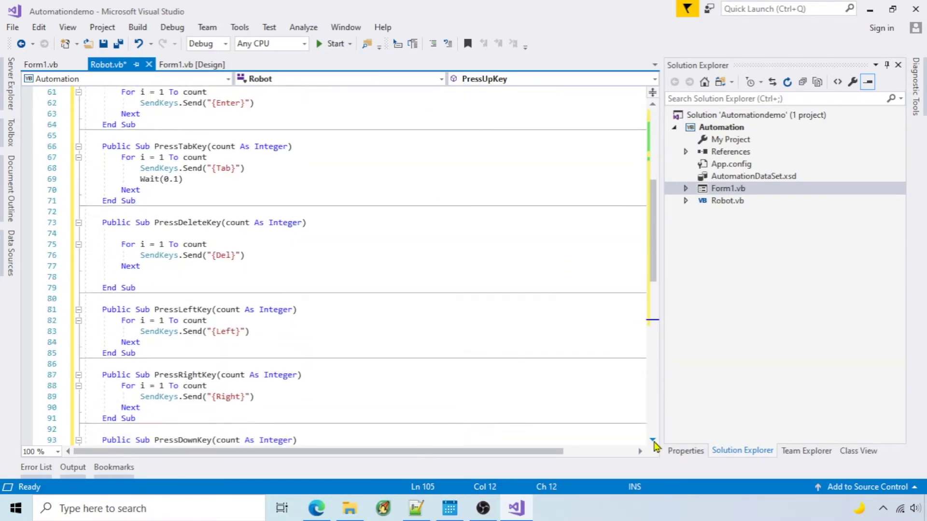
scroll(654, 445, "down", 1)
scroll(654, 445, "down", 1)
scroll(654, 445, "down", 3)
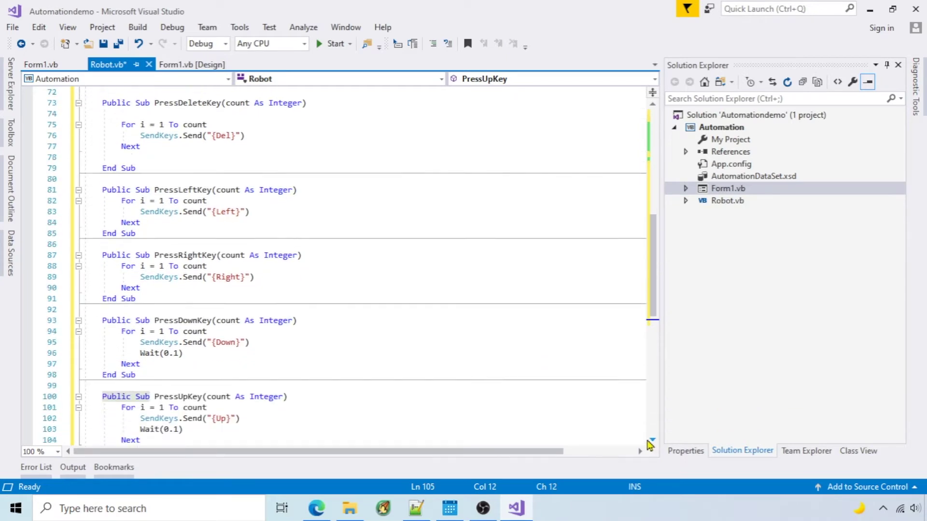
scroll(642, 440, "down", 1)
Paste the PressCtrlKey and PressAltKey subs after PressUpKey, then switch to Form1.vb
key("Return")
key("Return")
scroll(321, 396, "down", 3)
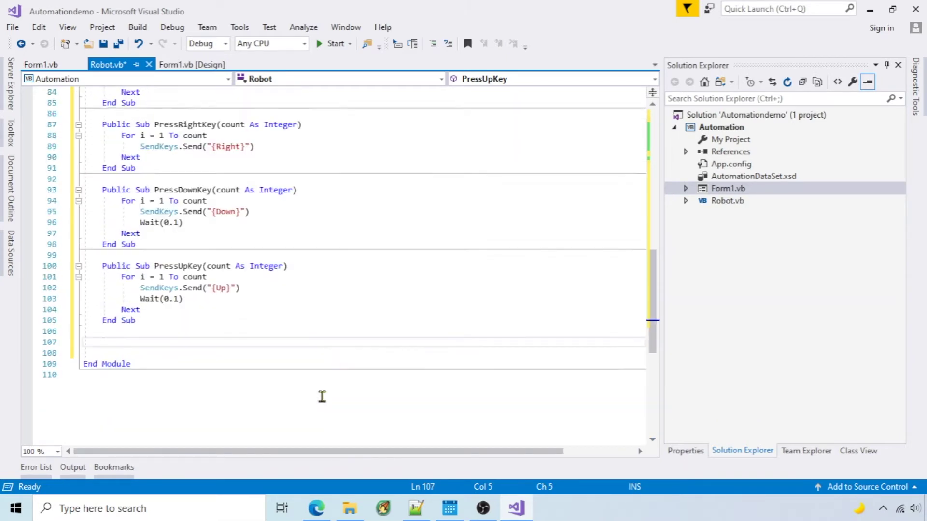
scroll(319, 393, "down", 3)
scroll(319, 393, "down", 3)
type("Public Sub PressCtrlKey(str As String, count As Integer)          str = \"^\" & str.ToLower          For i = 1 To count             SendKeys.Send(str)         Next      End Sub      Public Sub PressAltKey(str As String, count As Integer)          For i = 1 To count             SendKeys.Send(\"%\")             SendKeys.Send(str)         Next      End Sub")
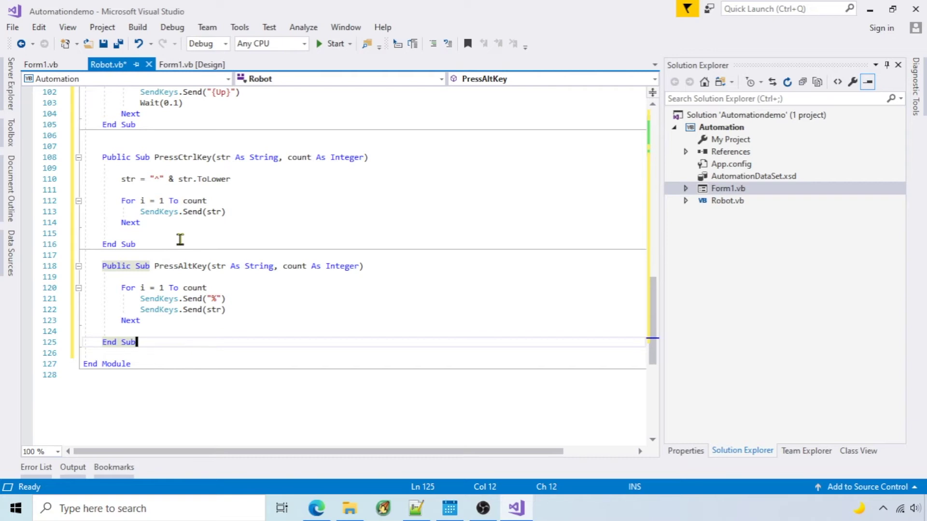
key("ctrl+Tab")
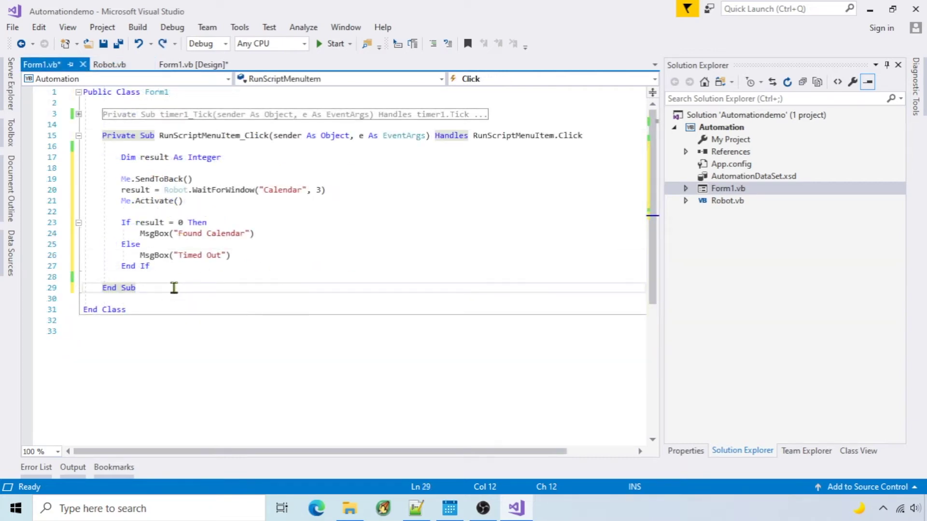
Replace the handler's old lines with the JFLHV Demo Robot script and launch the app
left_click_drag(112, 157, 263, 269)
key("Delete")
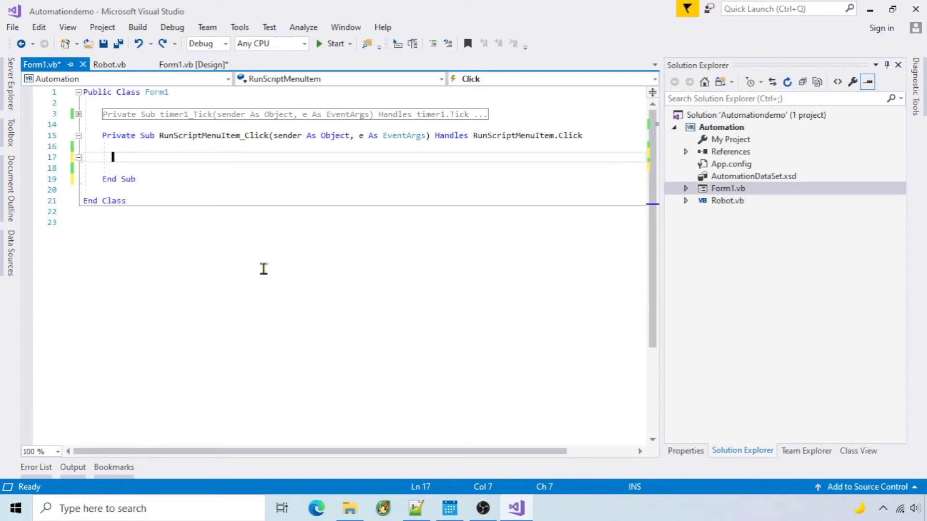
type("'not checking for timeouts to keep demo simple         Me.SendToBack()         Robot.Wait(3)         Robot.WaitForWindow(\"Calendar\", 3)         Robot.PressCtrlKey(\"N\", 1)         Robot.WaitForWindow(\"Untitled - Event\", 30)         Robot.Wait(1.5)         Robot.Type(\"JFLHV Demo\", 1)         Robot.PressTabKey(5)         Robot.Type(\"2/15/2022\", 1)         Robot.PressTabKey(1)         Robot.Type(\"7:00 PM\", 1)         Robot.PressTabKey(1)         Robot.PressCtrlKey(\"S\", 1)         Robot.WaitForWindow(\"Calendar\", 10)         Robot.Wait(3)         Me.Activate()         MsgBox(\"Finished\")")
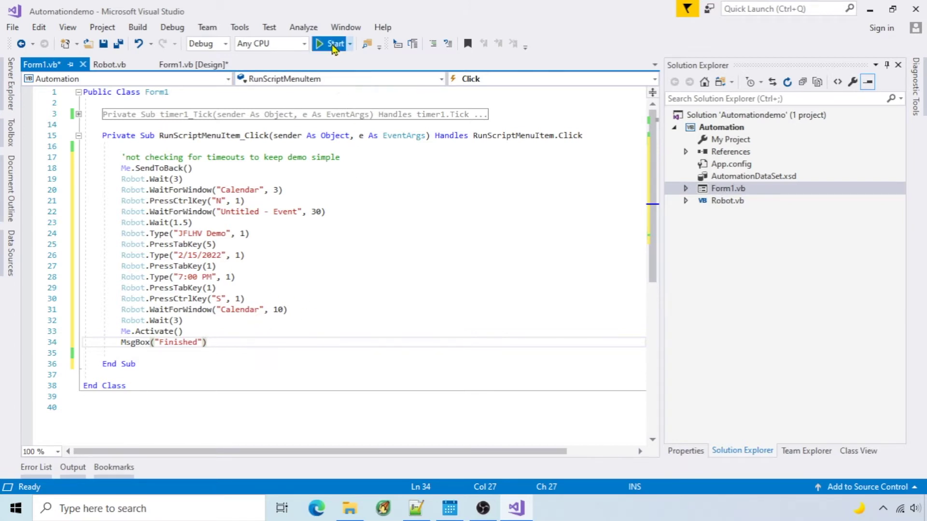
left_click(335, 46)
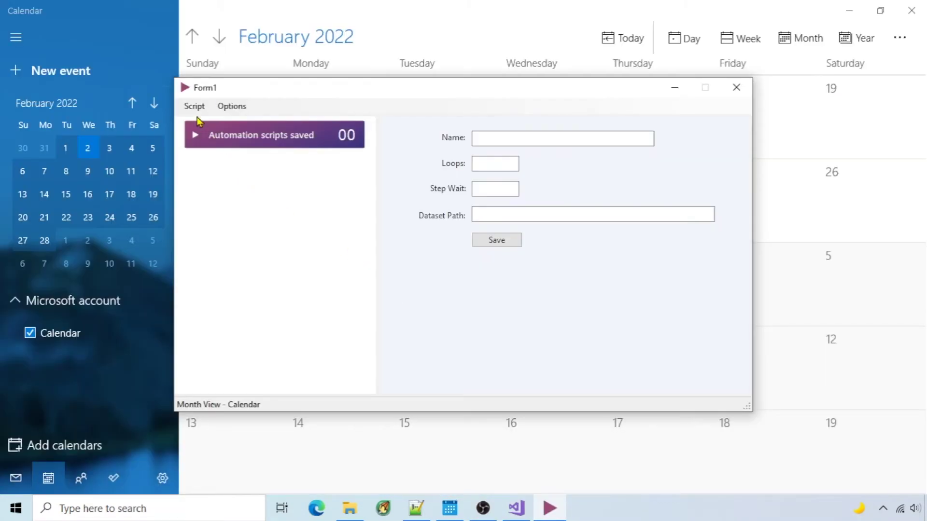
Run the script so the robot creates and saves the JFLHV Demo event, 2/15/2022 7:00 PM
left_click(192, 107)
left_click(244, 206)
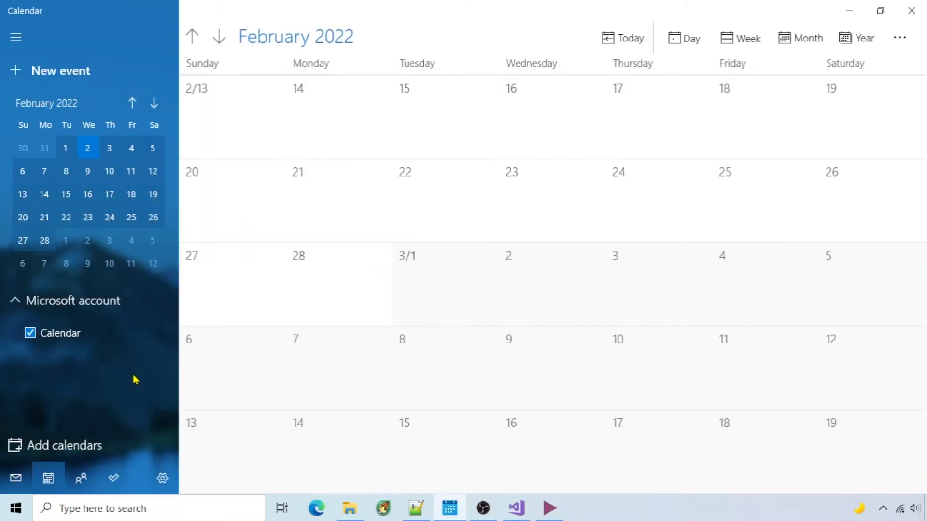
key("ctrl+n")
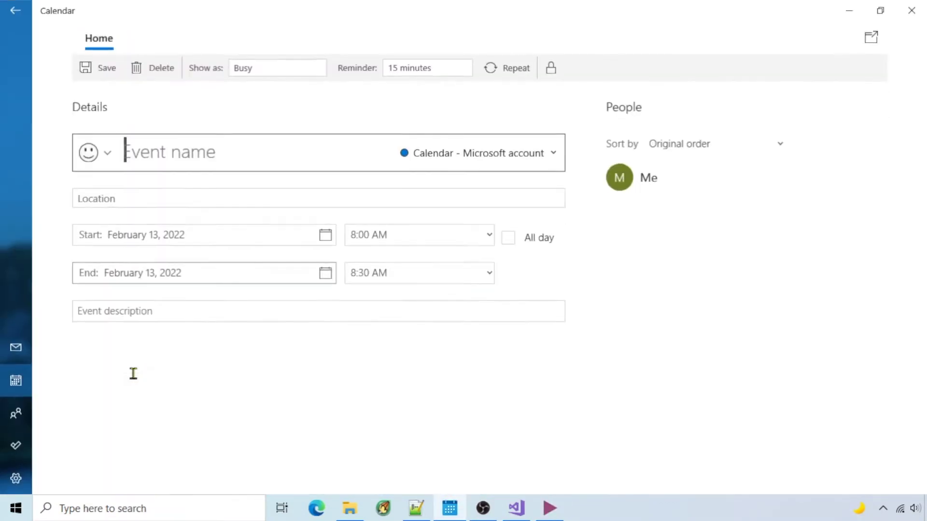
type("JFLHV Demo")
key("Tab")
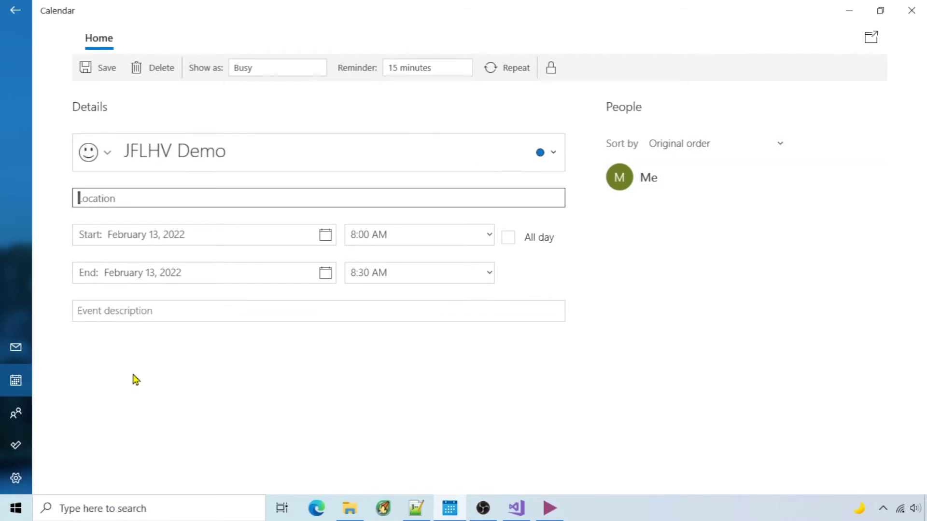
key("Tab")
type("2/15/2022")
key("Tab")
type("7:00 PM")
key("ctrl+s")
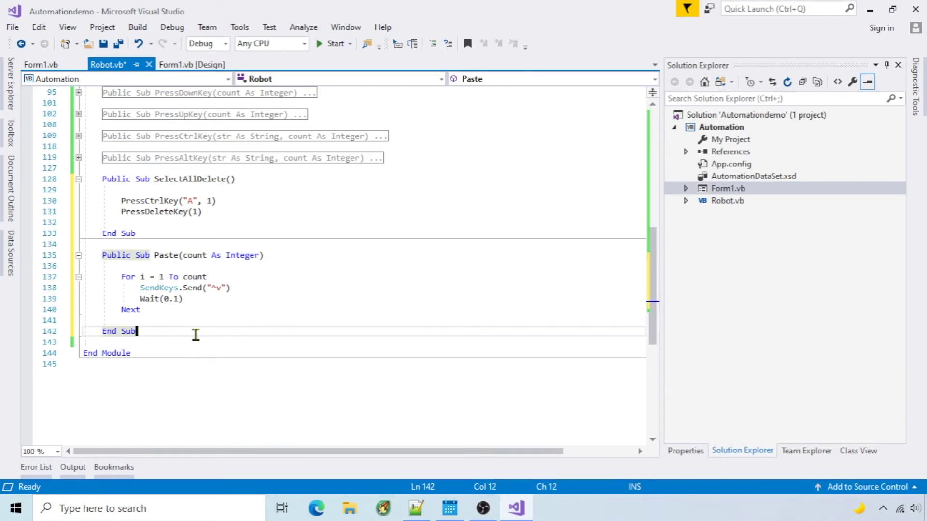
Collapse the SelectAllDelete, Paste and other expanded subs in Robot.vb
left_click(83, 191)
left_click(78, 179)
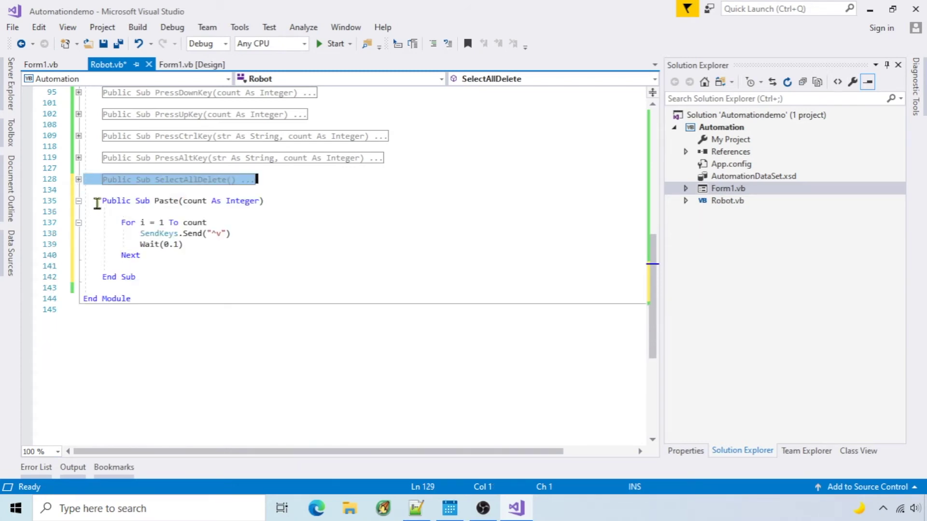
left_click(79, 202)
scroll(157, 236, "up", 1)
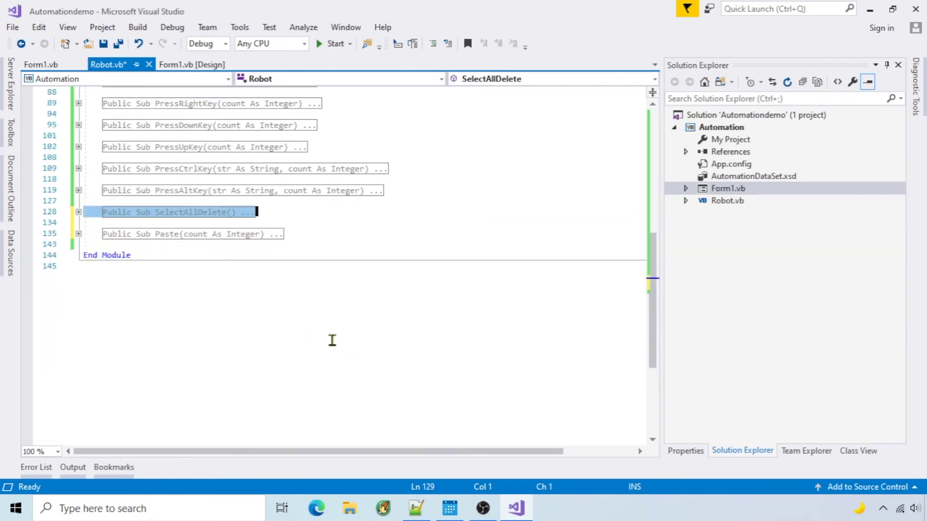
scroll(331, 338, "up", 4)
scroll(331, 340, "up", 3)
Insert the mouse_event declaration with MOUSEEVENTF constants and the LeftClick/RightClick subs
left_click(129, 209)
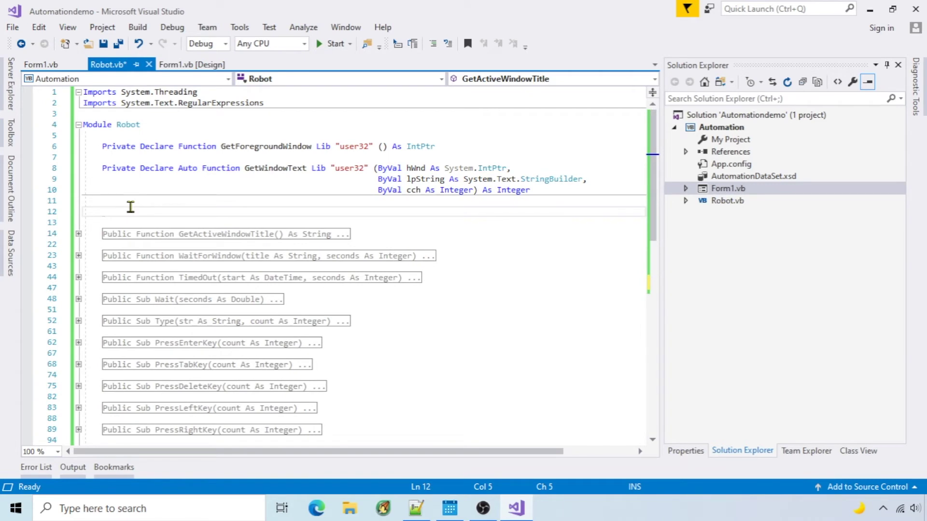
type("Public Declare Sub mouse_event Lib \"user32\" (ByVal dwFlags As UInteger, ByVal dx As UInteger,                                                  ByVal dy As UInteger, ByVal dwData As UInteger,                                                  ByVal dwExtraInfo As Integer)      Const MOUSEEVENTF_LEFTDOWN As UInteger = &H2     Const MOUSEEVENTF_LEFTUP As UInteger = &H4     Const MOUSEEVENTF_RIGHTDOWN As UInteger = &H8     Const MOUSEEVENTF_RIGHTUP As UInteger = &H10")
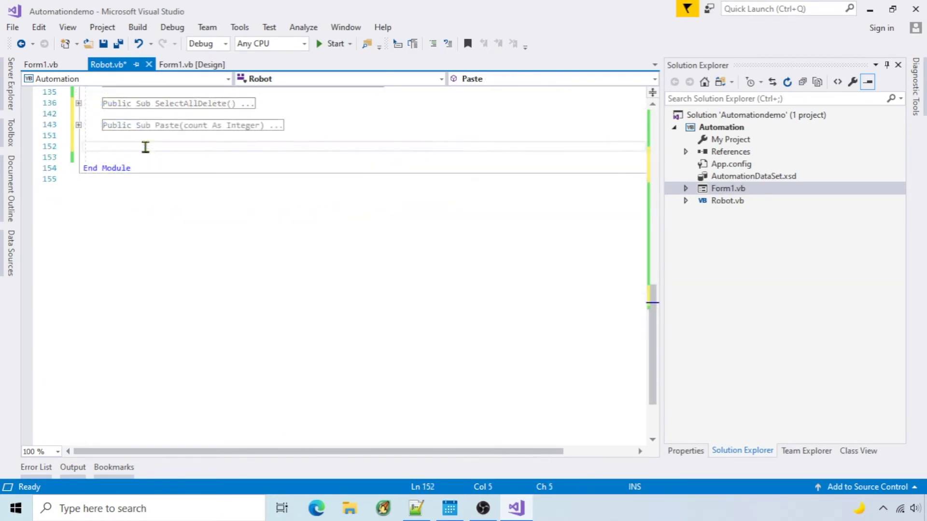
type("Public Sub LeftClick(x As Integer, y As Integer, count As Integer)          Cursor.Position = New Point(x, y)          For i = 1 To count             mouse_event(MOUSEEVENTF_LEFTDOWN, 0, 0, 0, 0)             Thread.Sleep(100)             mouse_event(MOUSEEVENTF_LEFTUP, 0, 0, 0, 0)             Wait(0.1)         Next      End Sub      Public Sub RightClick(x As Integer, y As Integer)         Cursor.Position = New Point(x, y)         mouse_event(MOUSEEVENTF_RIGHTDOWN, 0, 0, 0, 0)         Thread.Sleep(100)         mouse_event(MOUSEEVENTF_RIGHTUP, 0, 0, 0, 0)     End Sub")
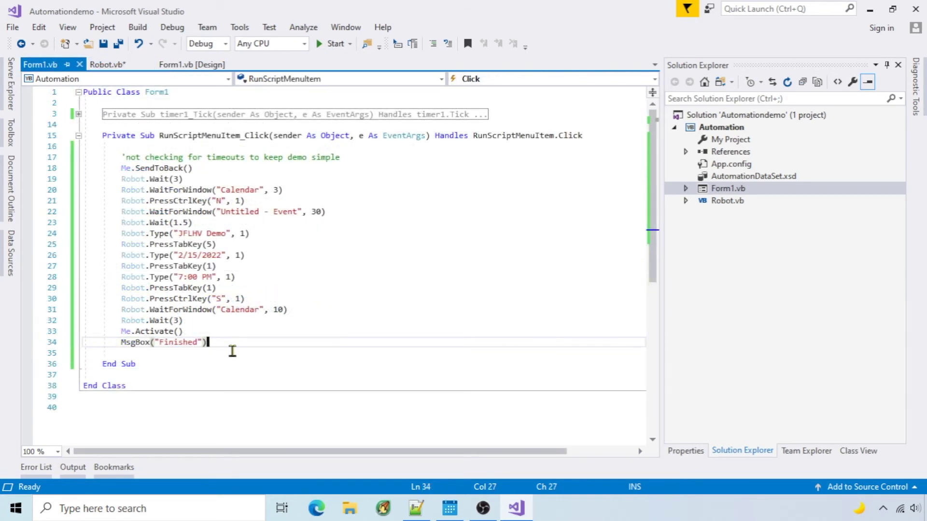
Add ToolStripStatusLabel2.Text = MousePosition.ToString to timer1_Tick and test-run the app
left_click(171, 202)
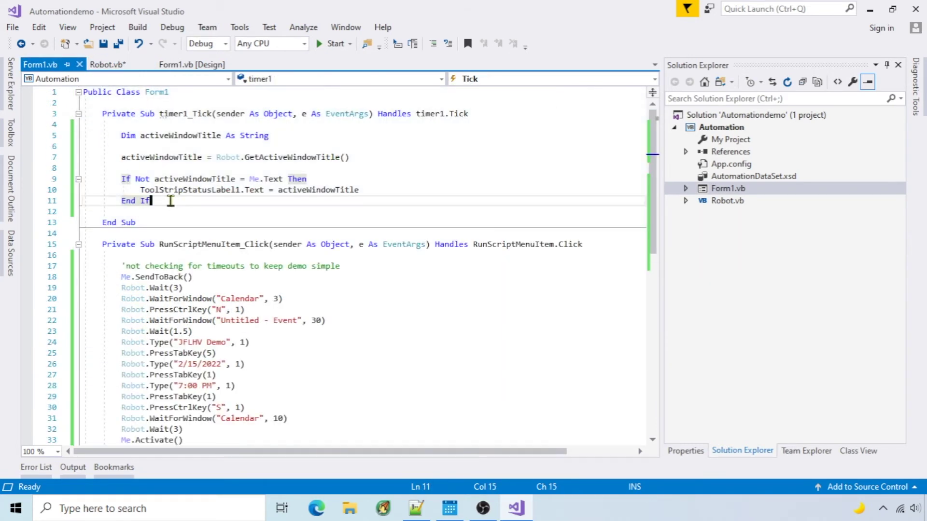
key("Return")
key("Return")
type("ToolStripStatusLabel2.Text = MousePosition.ToString")
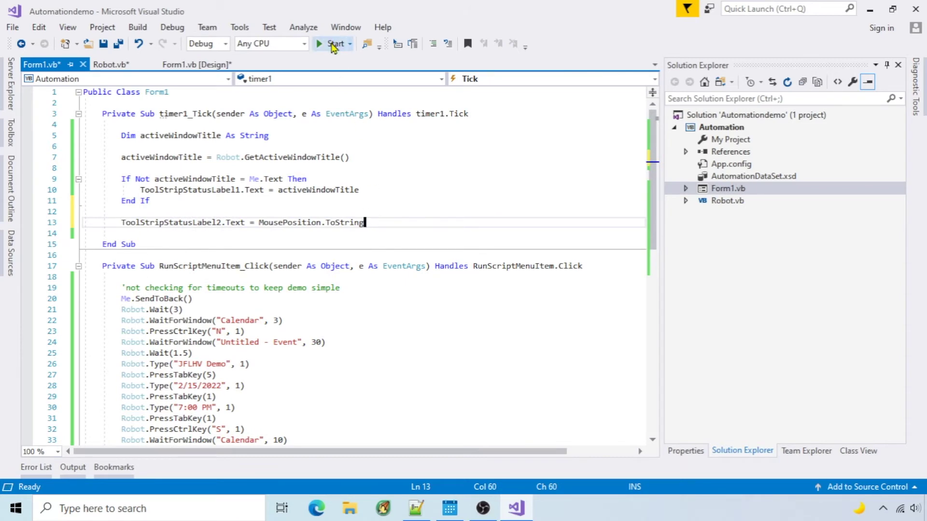
left_click(333, 44)
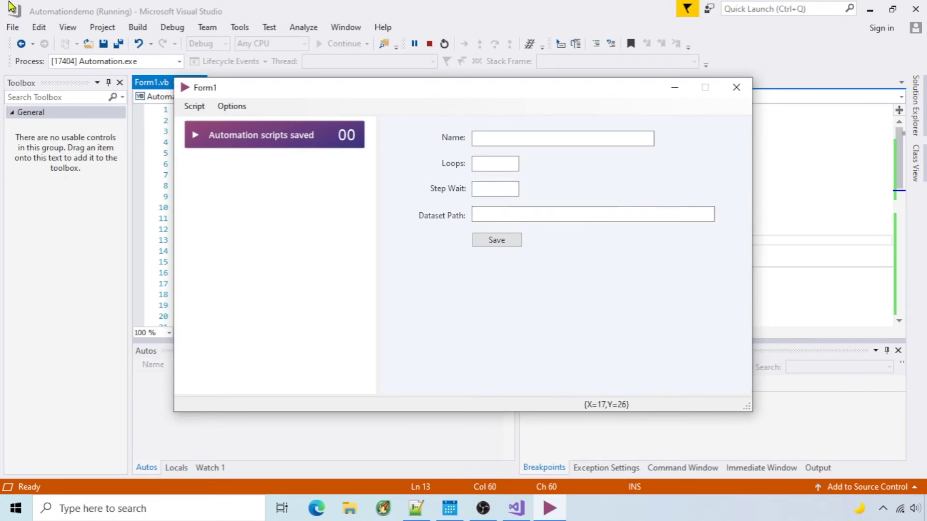
key("alt+F4")
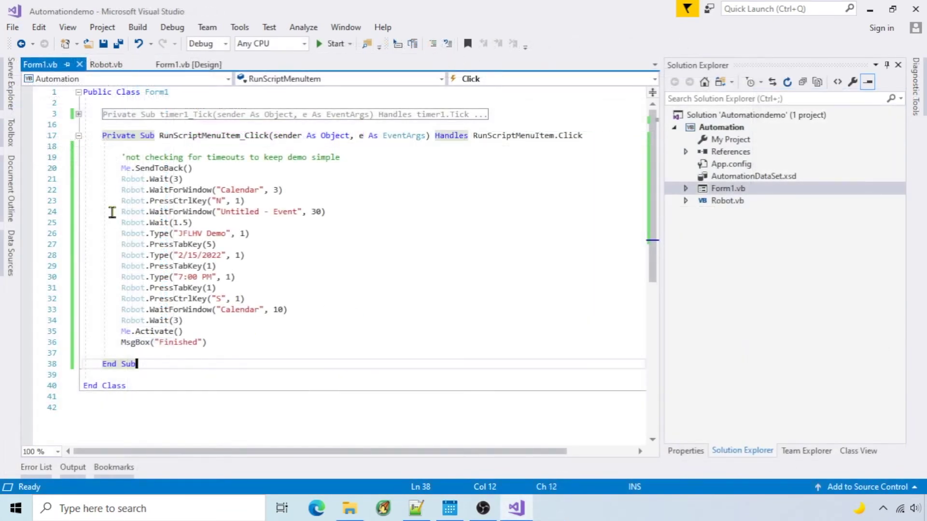
Replace the Ctrl+N and Ctrl+S steps with LeftClick(105, 100, 1) and LeftClick(150, 100, 1)
left_click_drag(120, 200, 258, 201)
key("Delete")
type("Robot.LeftClick(105, 100, 1)")
key("Up")
key("Up")
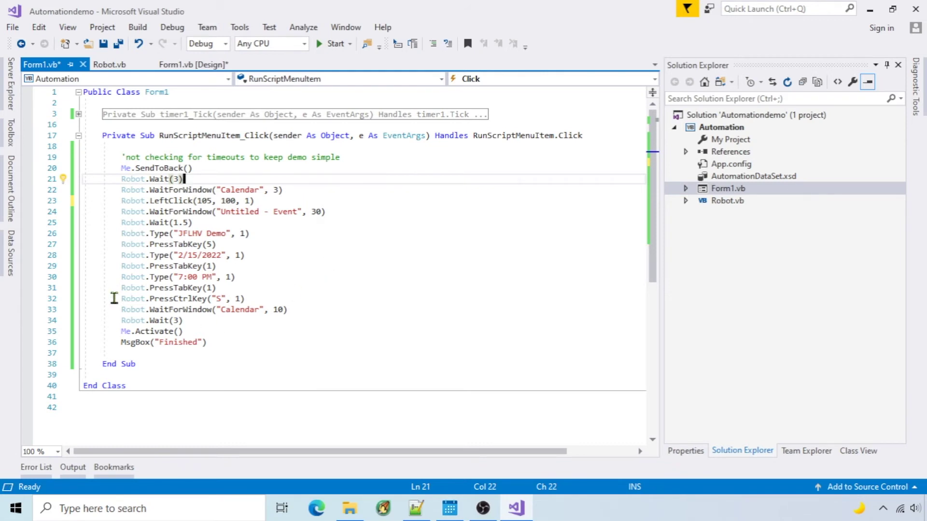
left_click_drag(118, 298, 276, 294)
key("Delete")
type("Robot.LeftClick(150, 100, 1)")
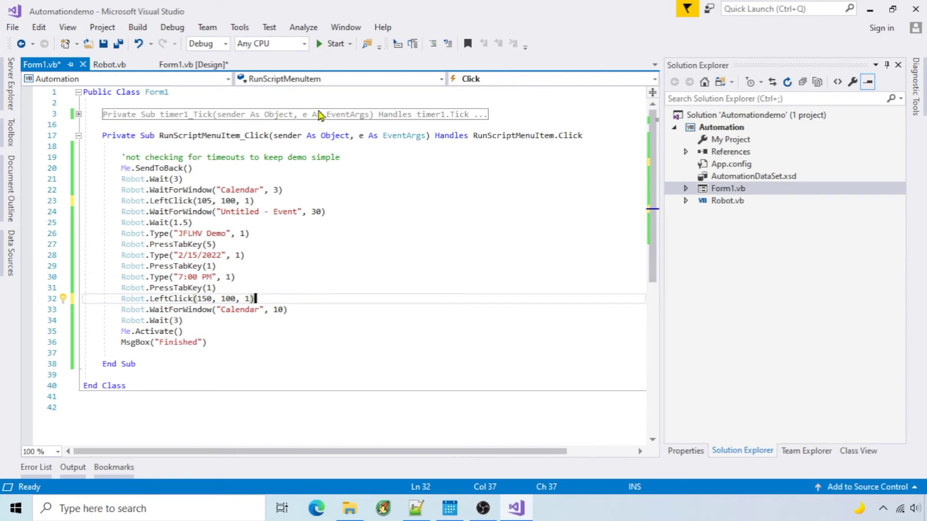
Rebuild the app and run the script, which fills and saves the JFLHV Demo event for February 15, 2022
left_click(335, 44)
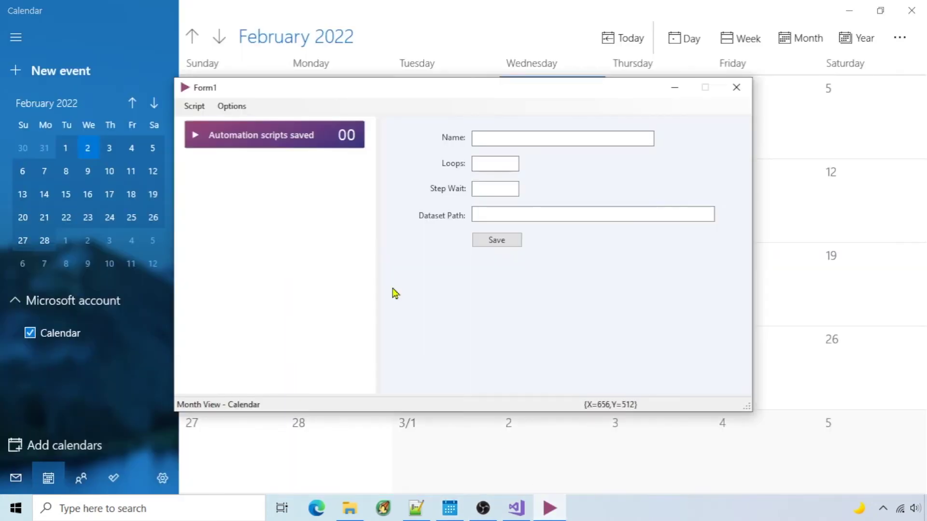
left_click(194, 107)
left_click(225, 207)
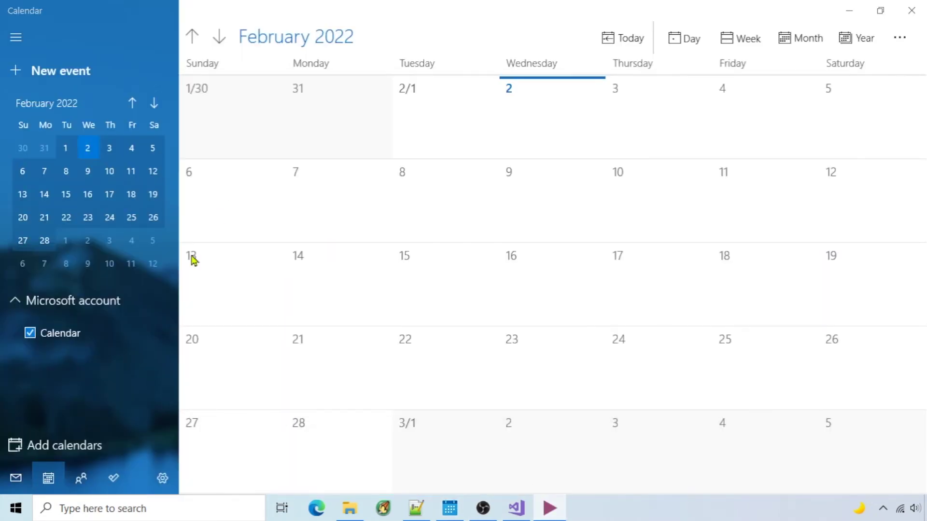
left_click(72, 73)
type("JFLHV Demo")
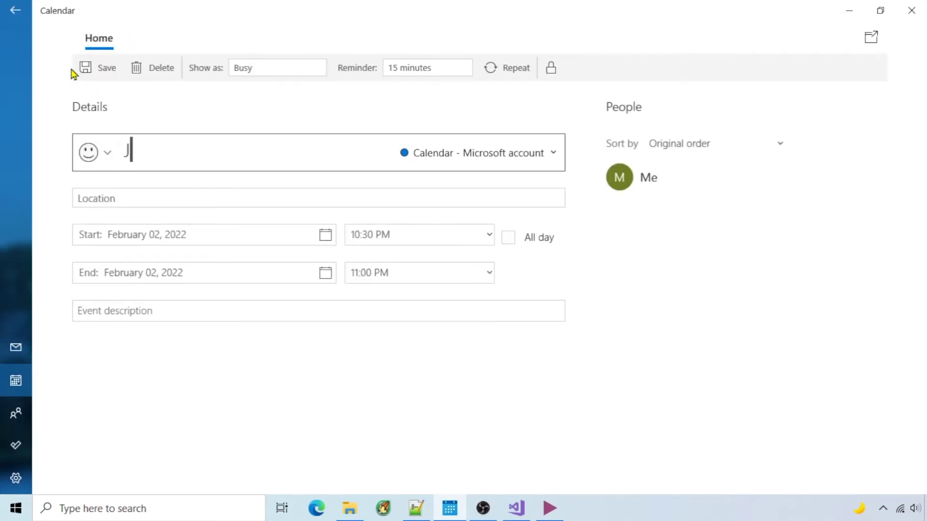
key("Tab")
key("Tab")
type("2/15/2022")
key("Tab")
type("7:00 PM")
key("Tab")
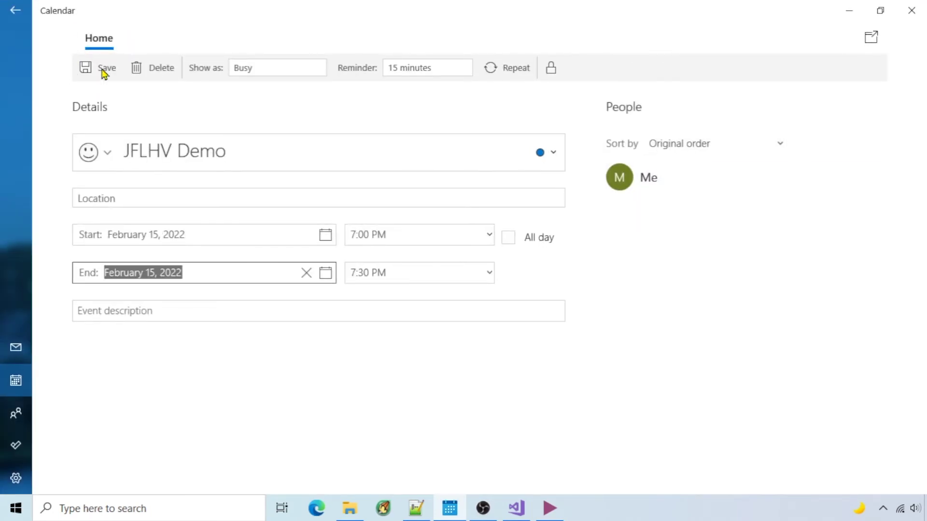
left_click(103, 71)
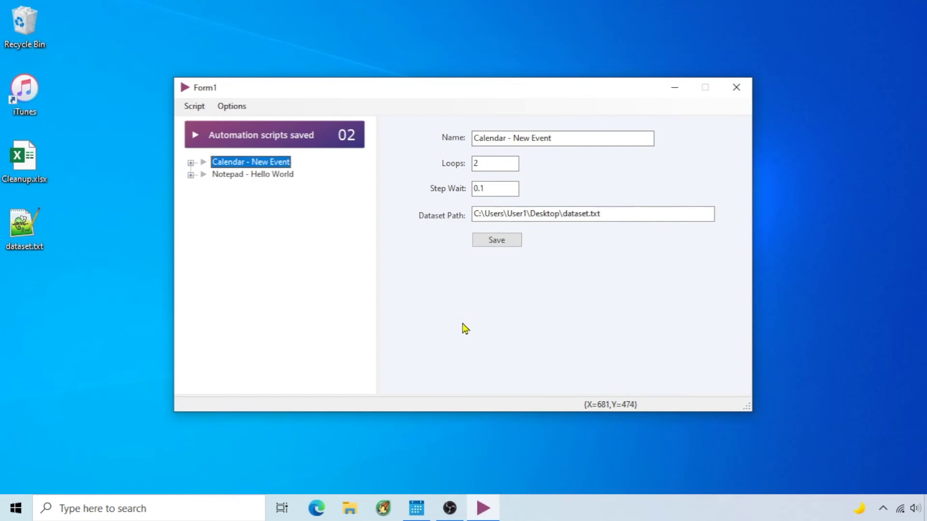
Review Calendar - New Event's loops, step wait and dataset path, checking desktop dataset.txt in Notepad++
left_click(190, 162)
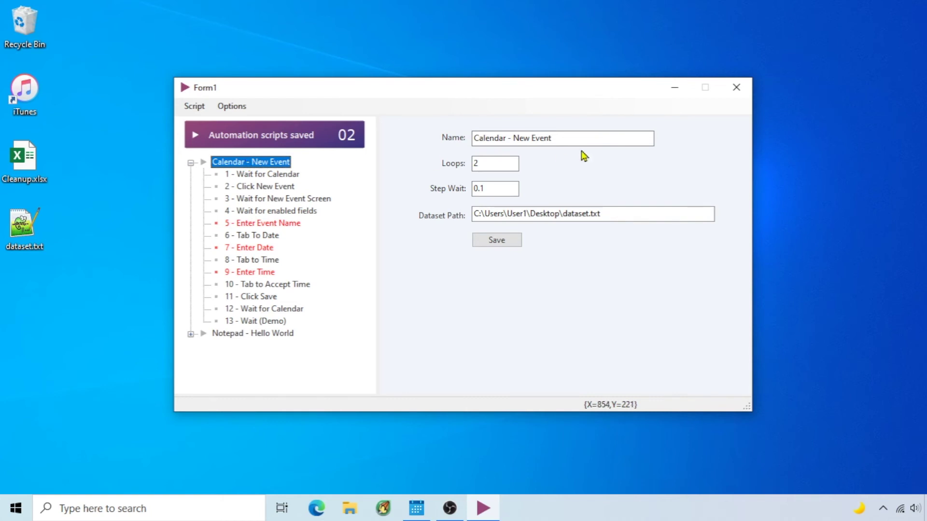
left_click(507, 163)
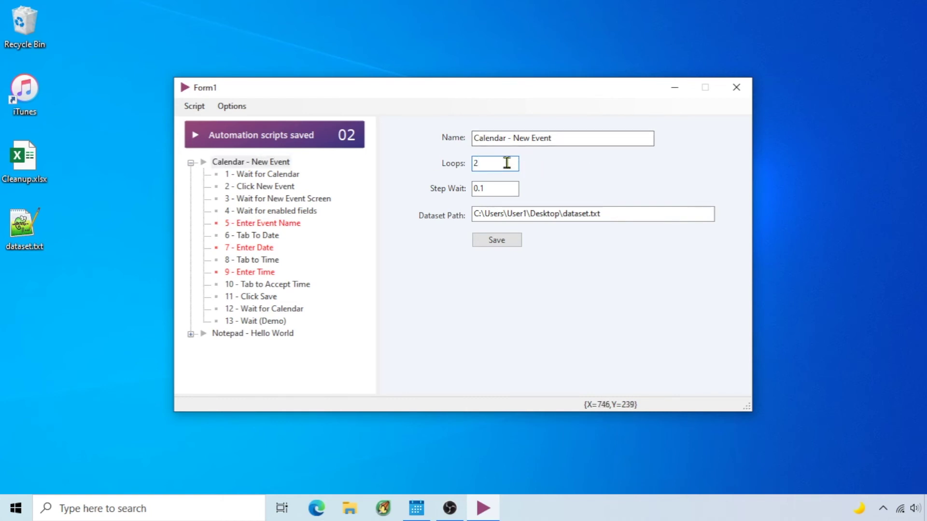
key("Tab")
key("Tab")
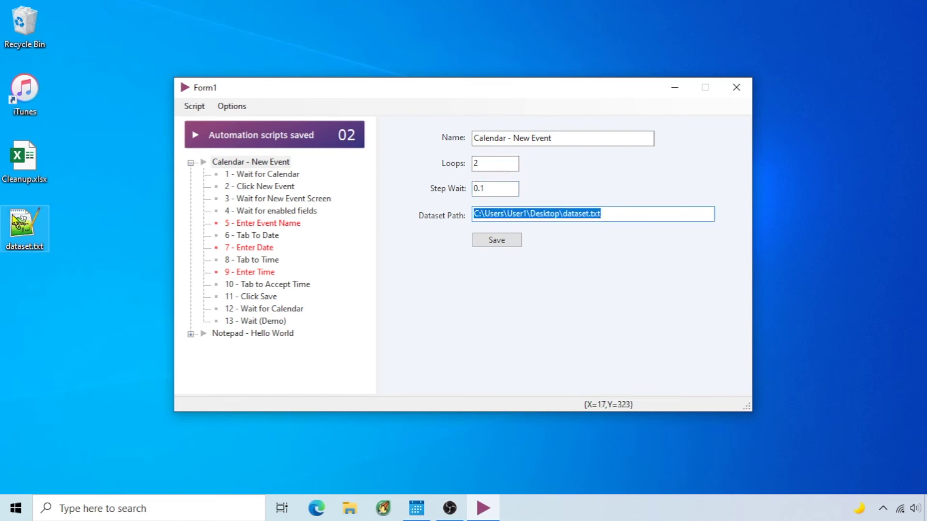
double_click(21, 226)
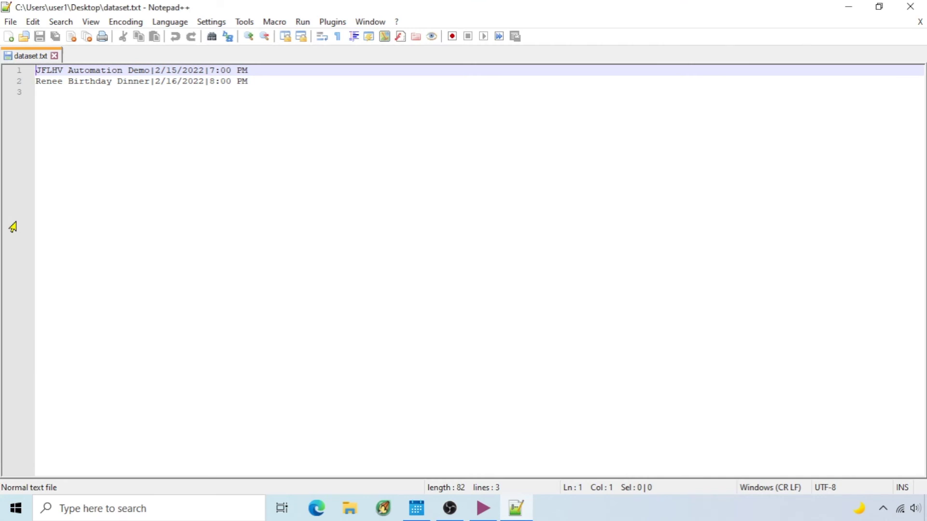
left_click(847, 8)
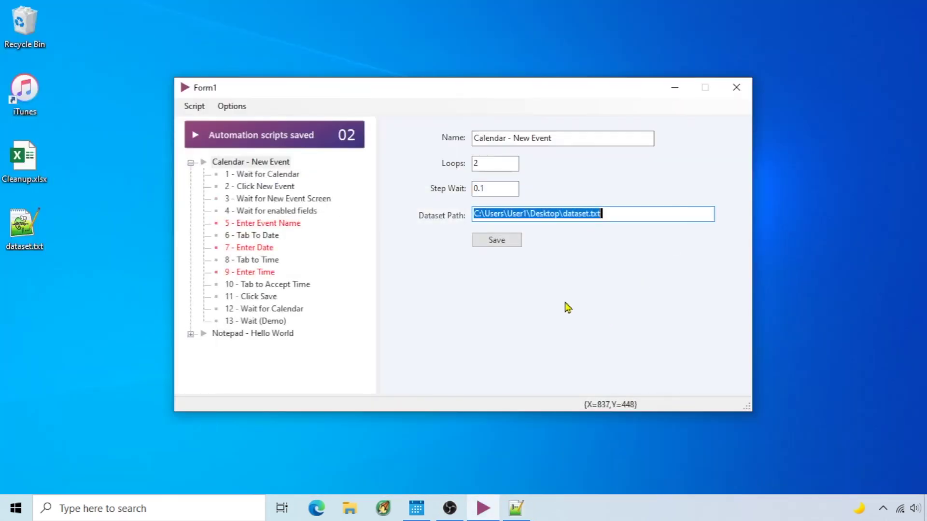
Inspect Wait for Calendar's Action and Source lists, keeping WaitForWindow and StoredValue
left_click(294, 175)
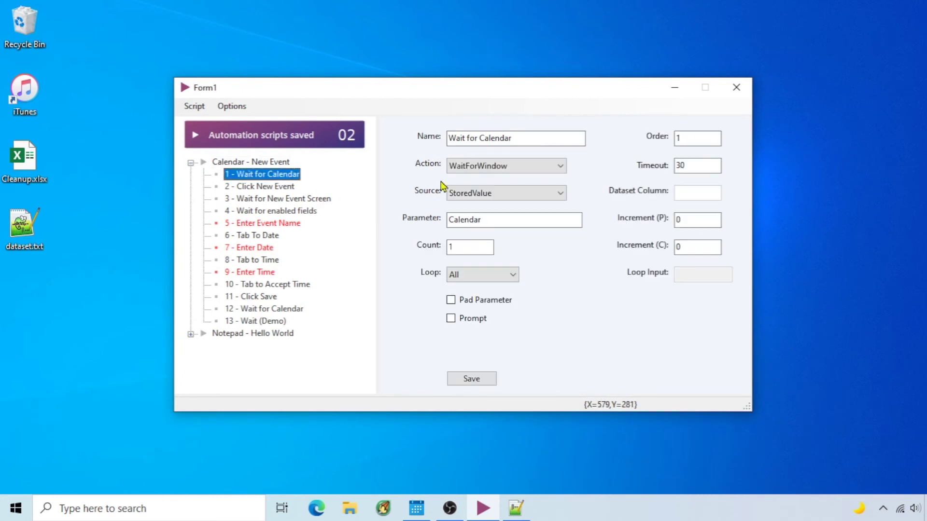
left_click(560, 168)
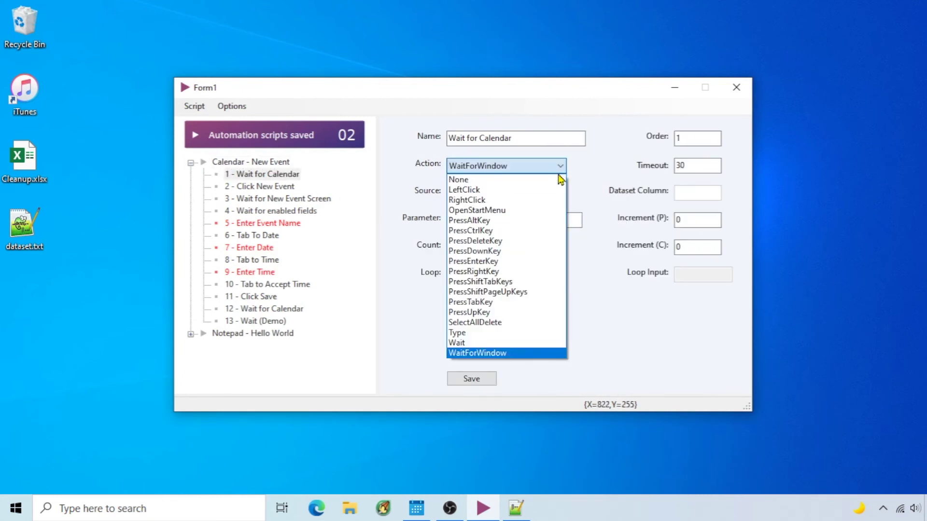
left_click(562, 191)
left_click(562, 201)
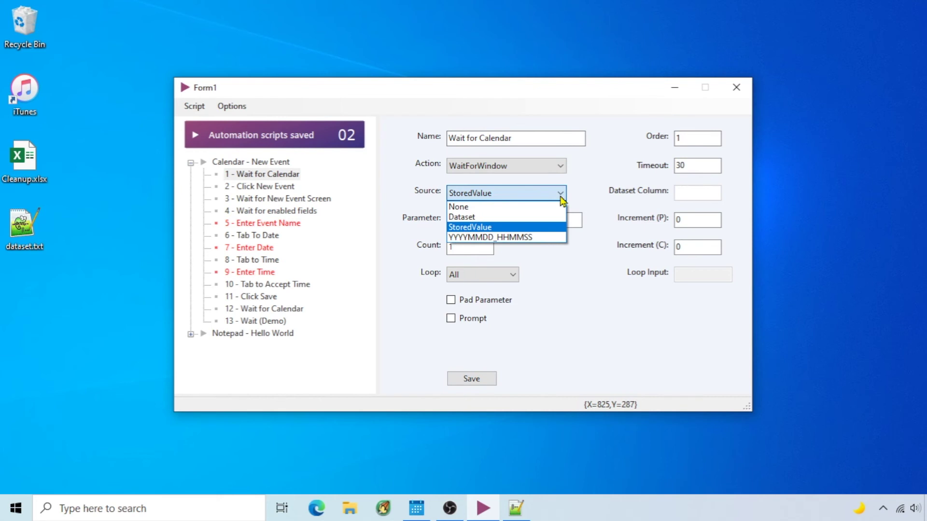
left_click(524, 217)
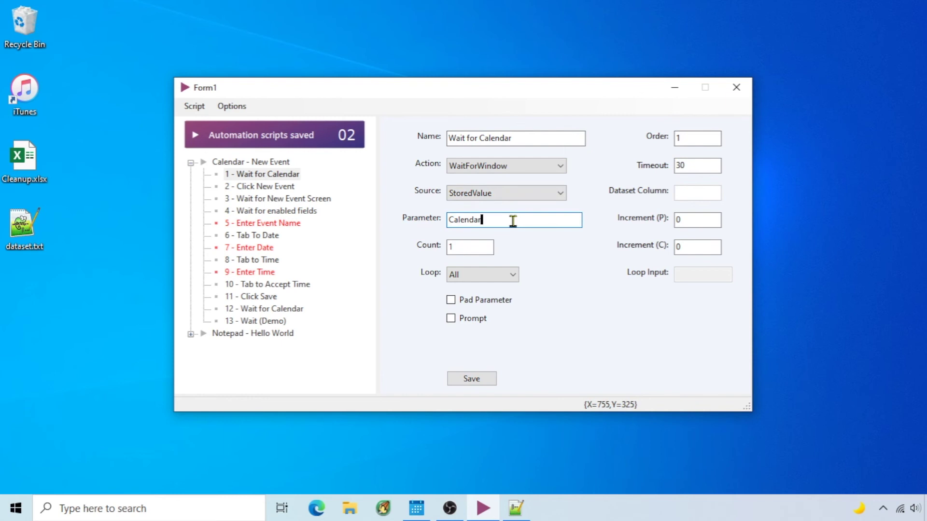
View step 5's dataset column, then step 1's increment values and All loop filter
left_click(281, 223)
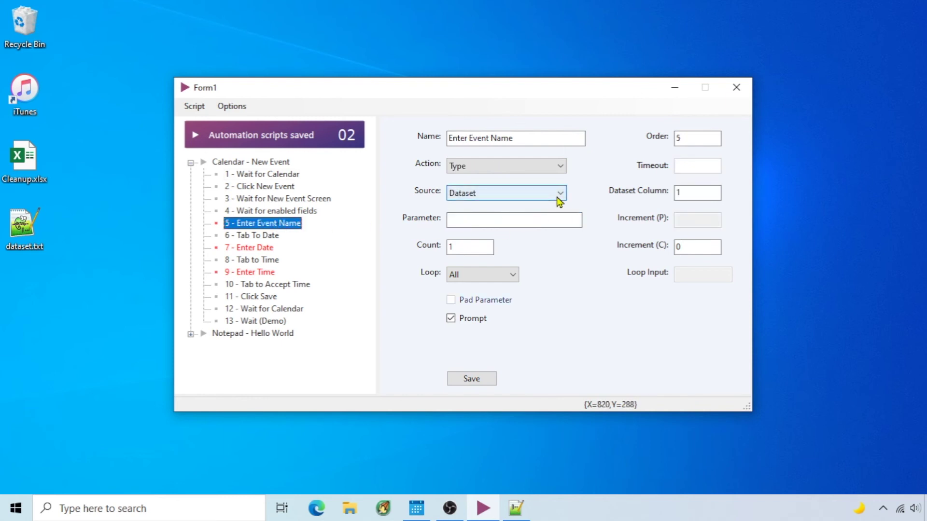
left_click(697, 192)
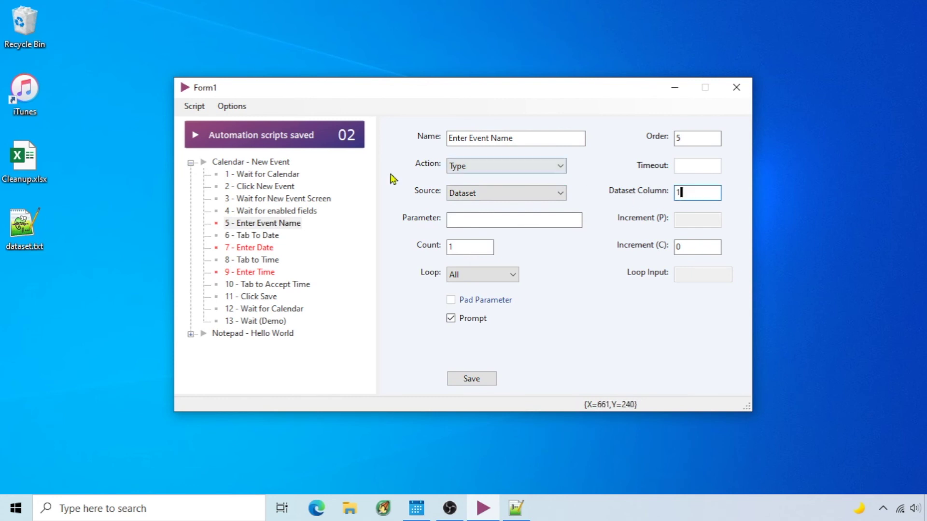
left_click(262, 176)
left_click(698, 222)
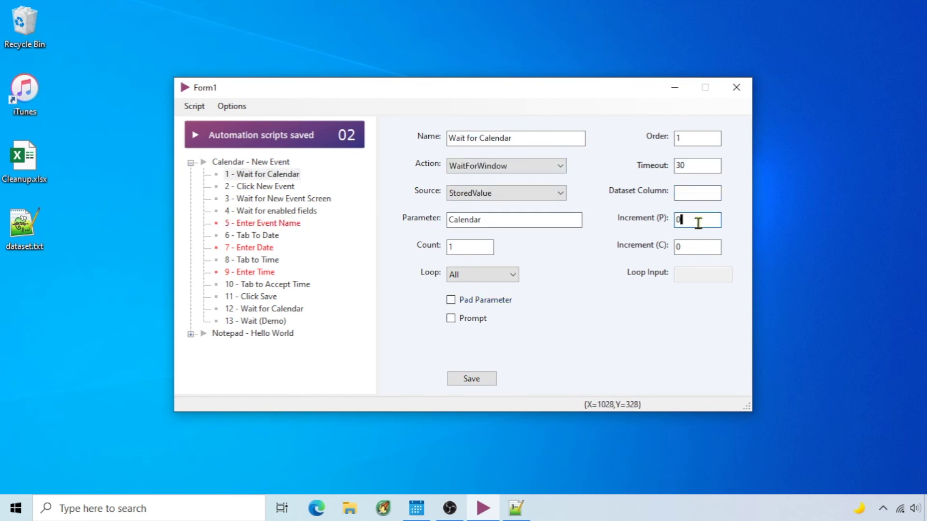
left_click(703, 249)
left_click(513, 276)
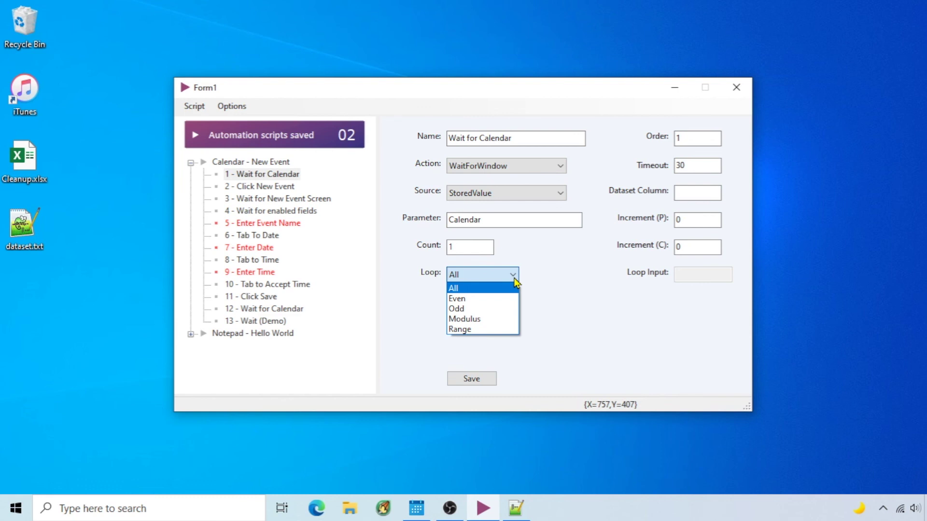
left_click(569, 283)
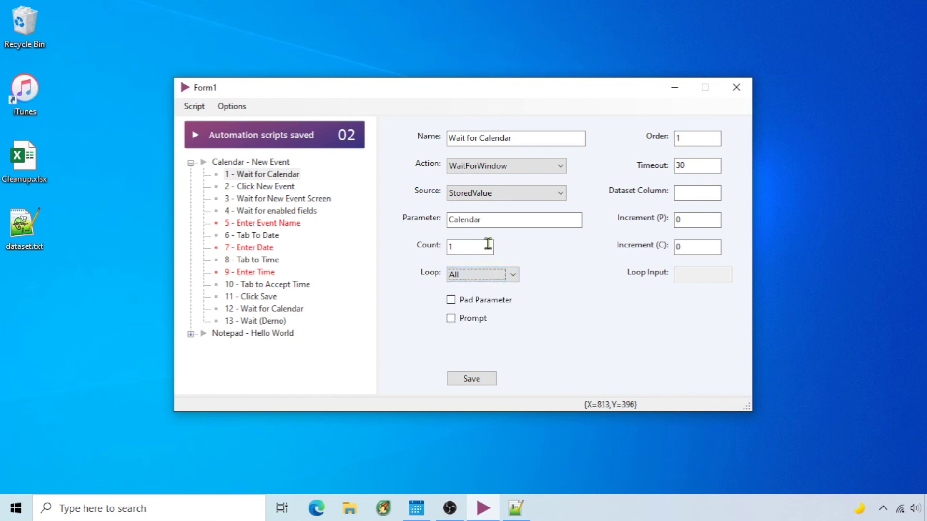
Create and save a new script named 'A new script'
left_click(199, 109)
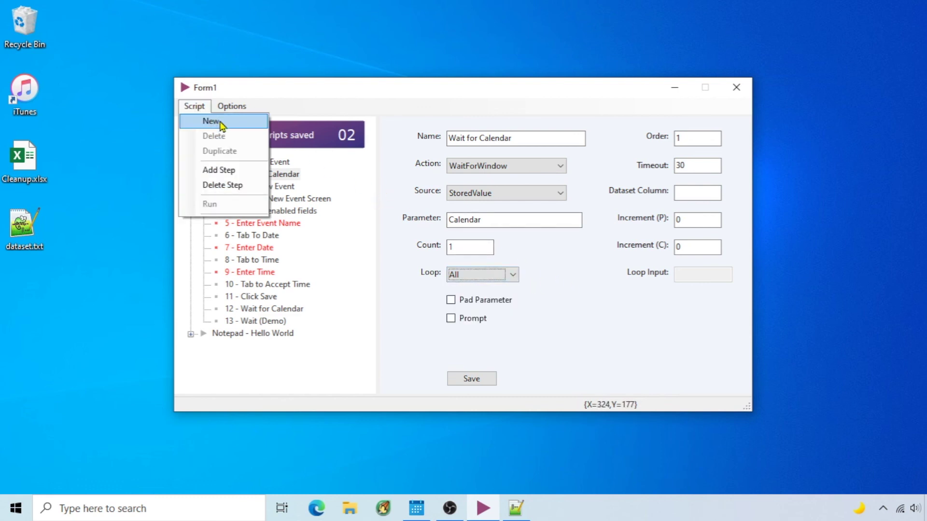
left_click(219, 122)
type("A new script")
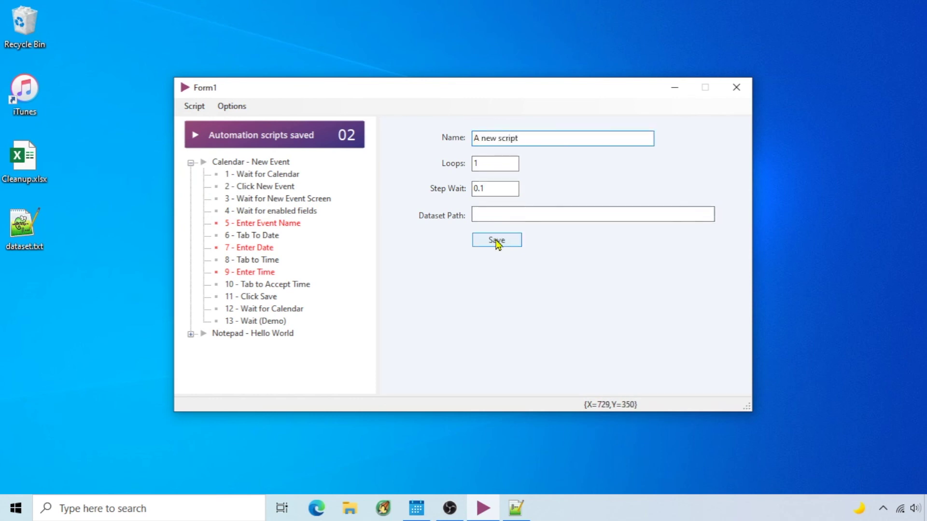
left_click(497, 241)
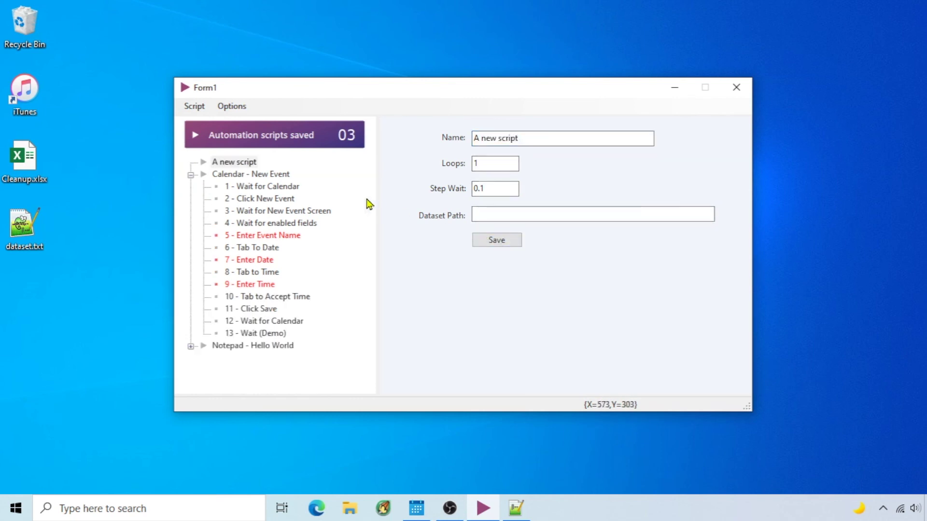
Add 'A new step' as a Wait action with StoredValue parameter Test, and save it
right_click(247, 164)
left_click(287, 171)
type("A new step")
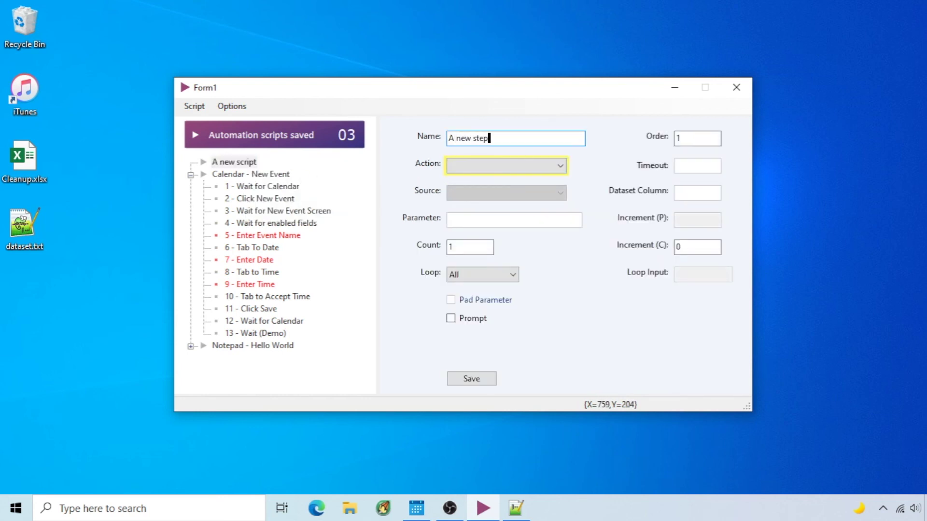
left_click(561, 166)
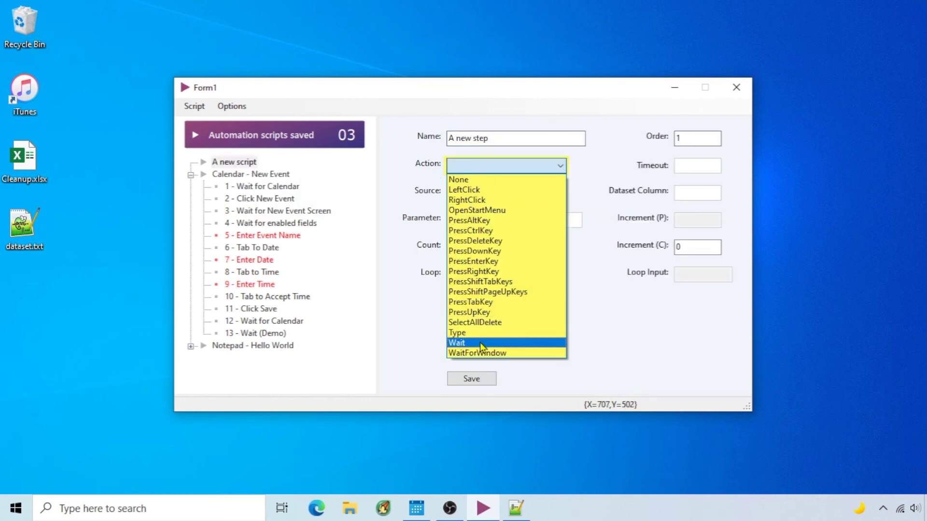
left_click(496, 342)
left_click(559, 192)
left_click(476, 224)
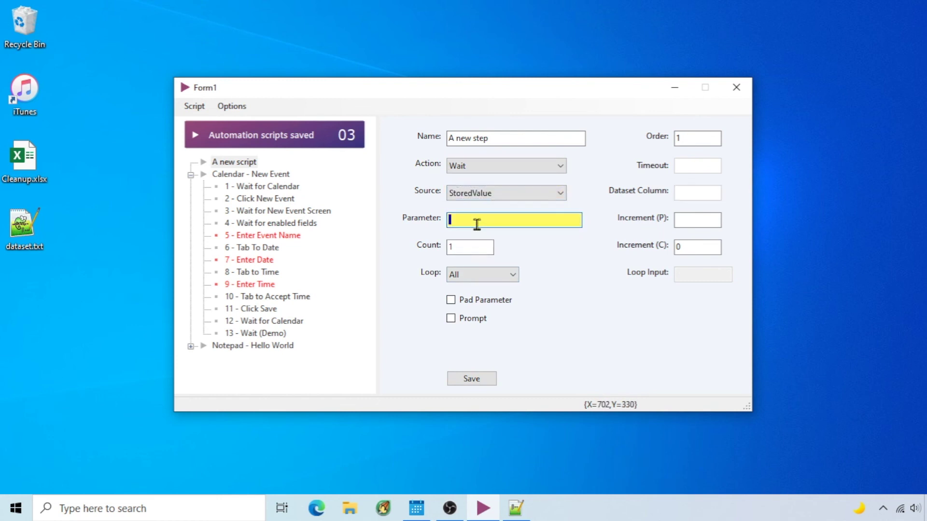
type("Test")
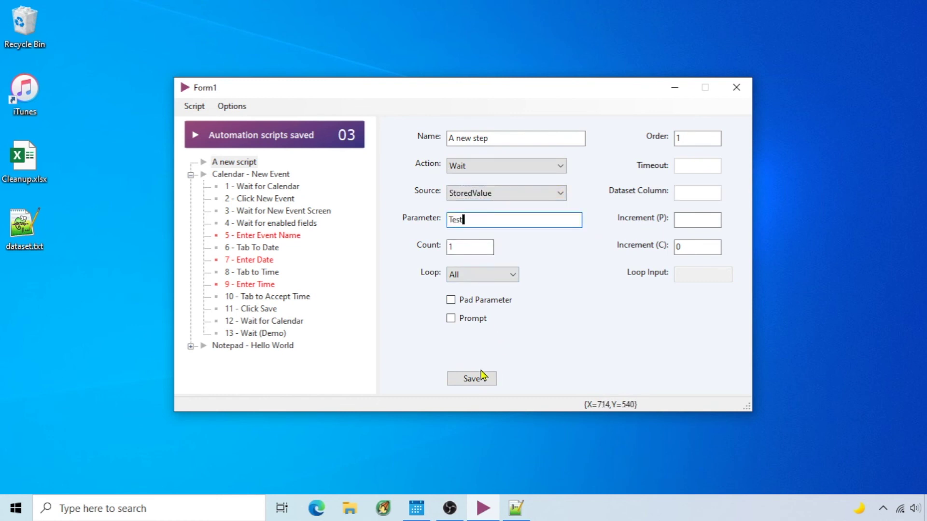
left_click(478, 380)
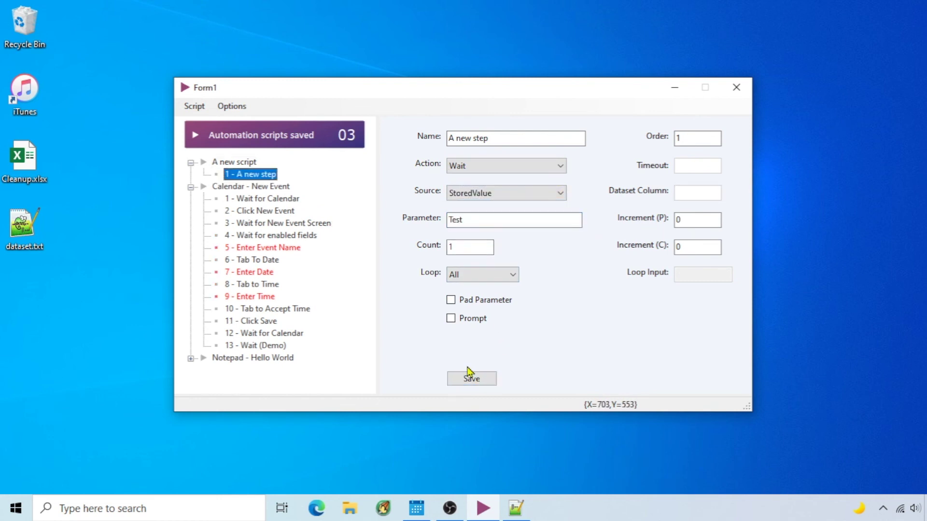
left_click(274, 186)
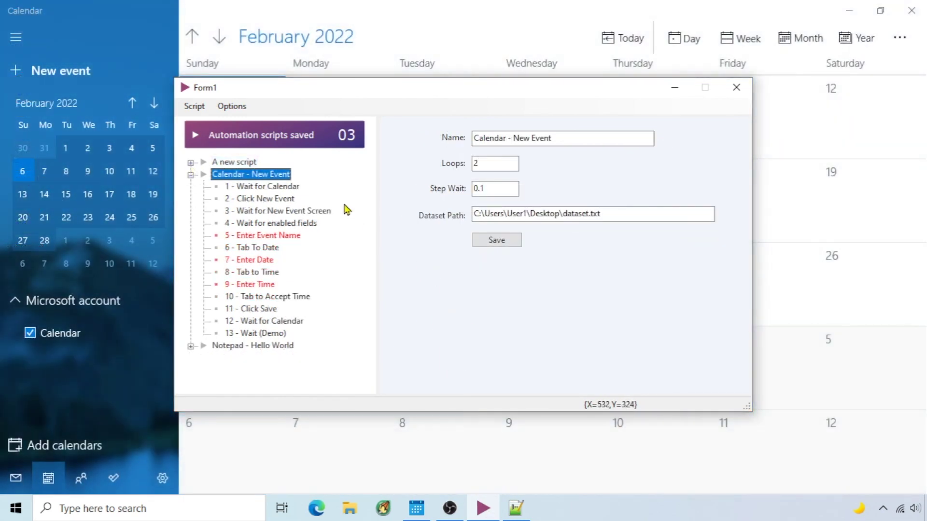
Run Calendar - New Event so it opens a new event named JFLHV Automation Demo
right_click(248, 180)
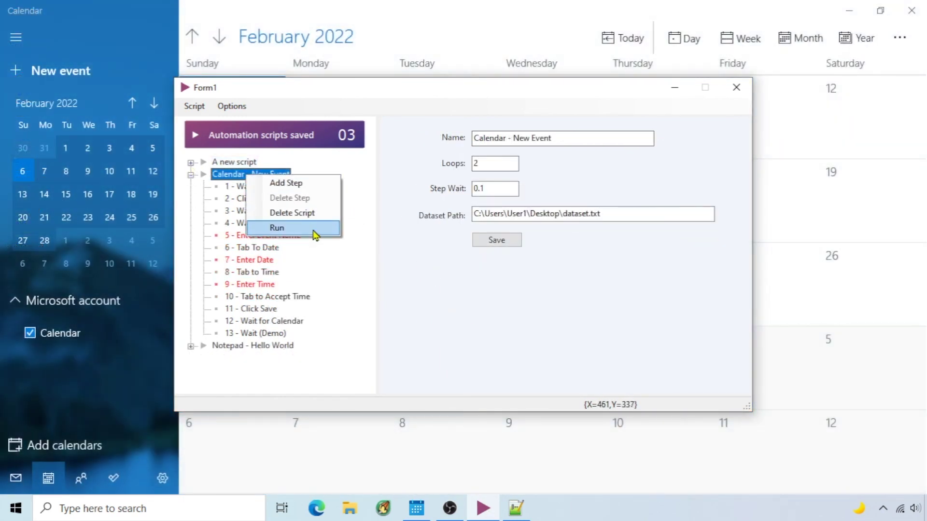
left_click(277, 227)
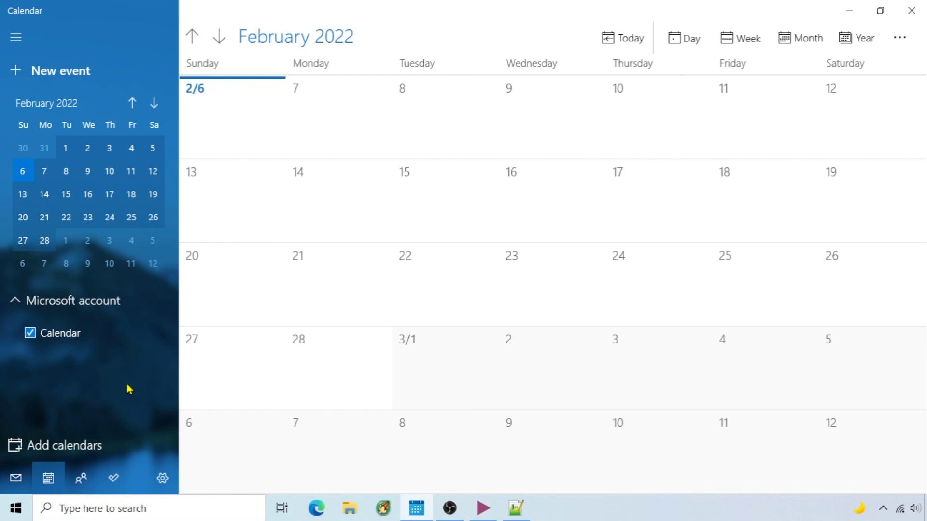
left_click(42, 70)
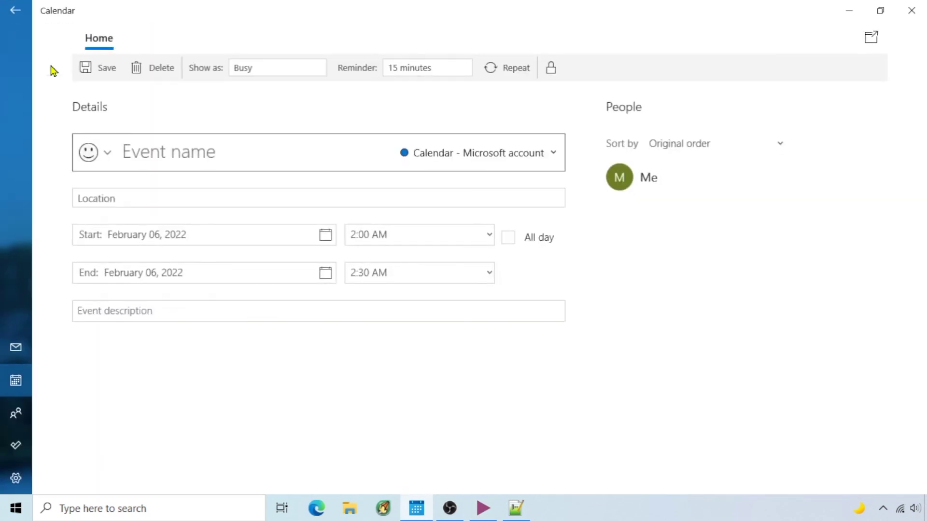
type("JFLHV Automation Demo")
key("Tab")
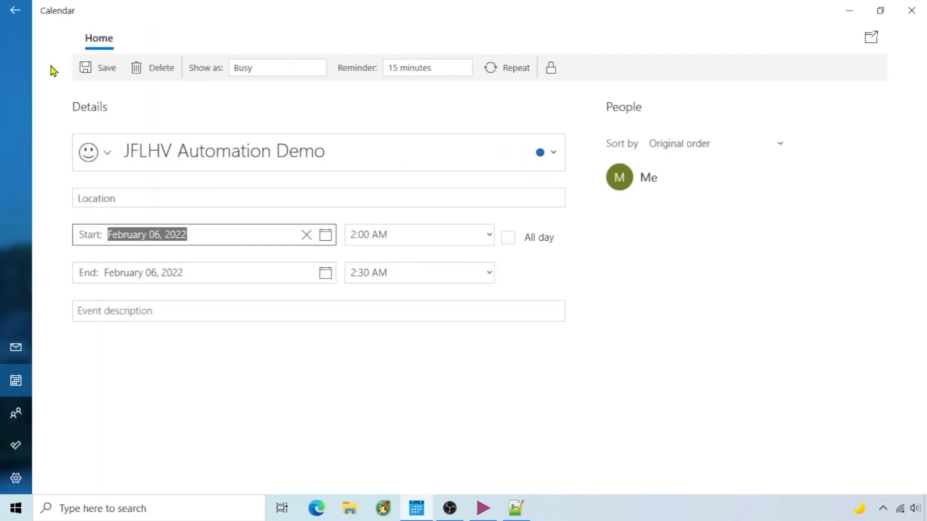